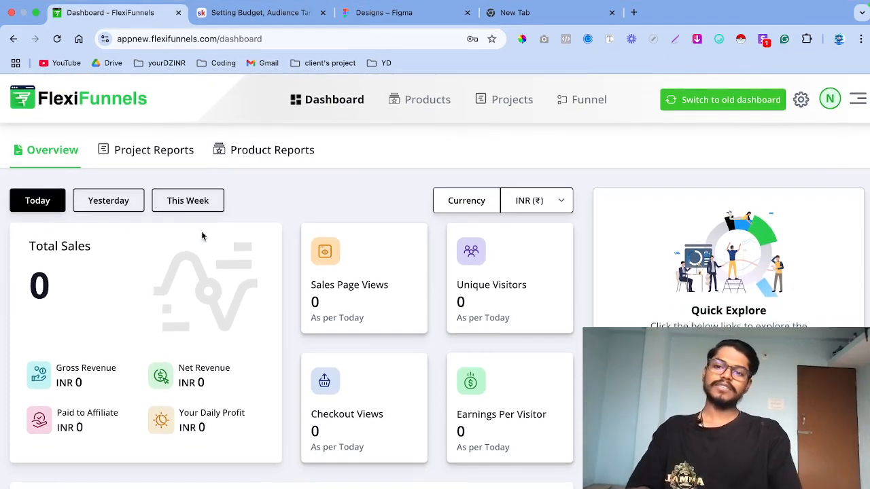
Step: Close the current FlexiFunnels dashboard and reopen it from app.flexifunnels.com/login in the empty browser tab
{"action": "mouse_move", "coordinate": [168, 4]}
{"action": "left_click", "coordinate": [178, 27]}
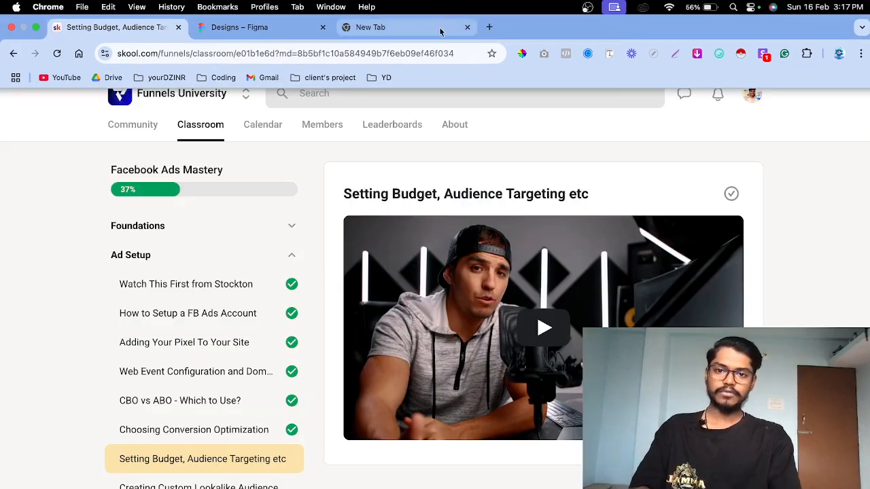
{"action": "left_click", "coordinate": [437, 31]}
{"action": "type", "text": "app.flexifunnels.com/login"}
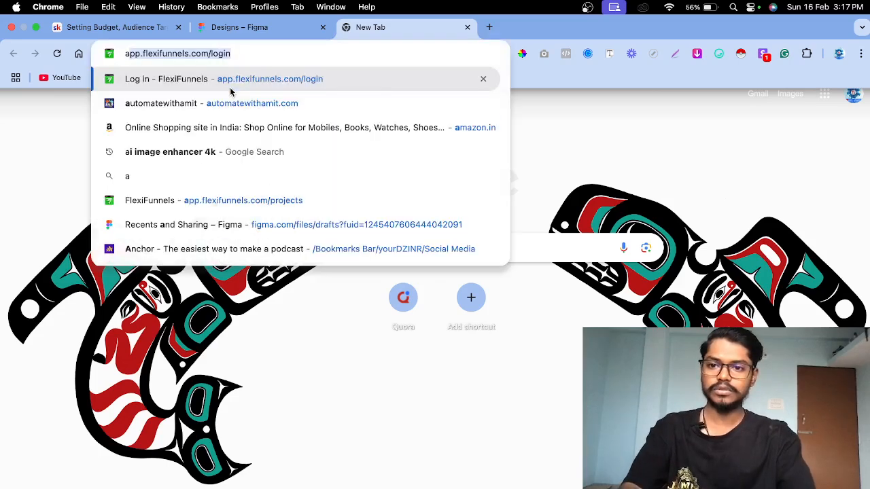
{"action": "key", "text": "Return"}
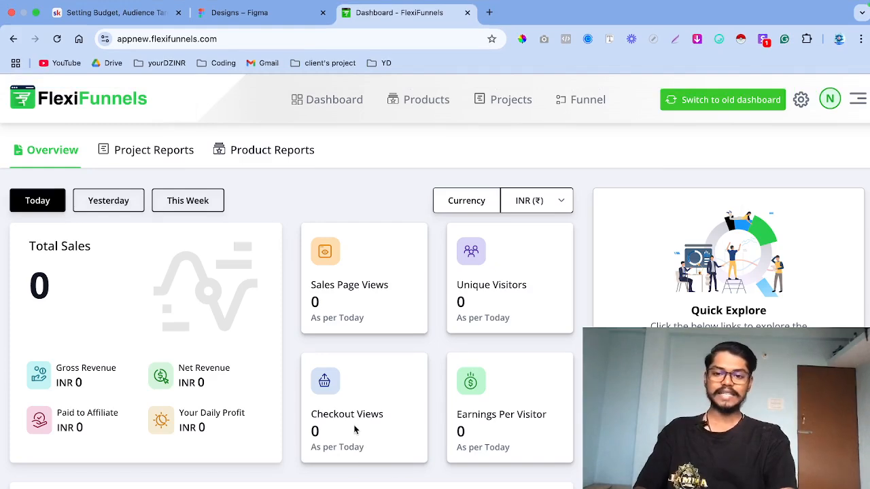
Step: Review the overview statistics for yesterday and this week, and check the available currency options
{"action": "scroll", "coordinate": [340, 318], "scroll_direction": "down", "scroll_amount": 2}
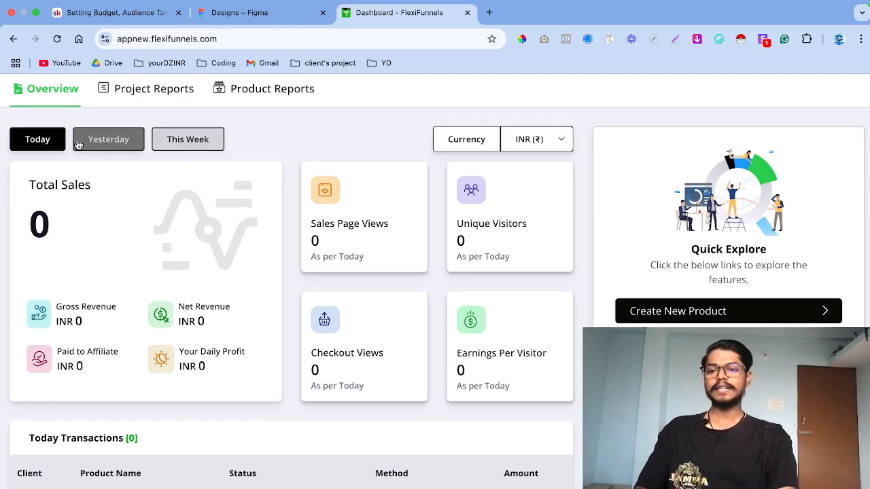
{"action": "left_click", "coordinate": [106, 140]}
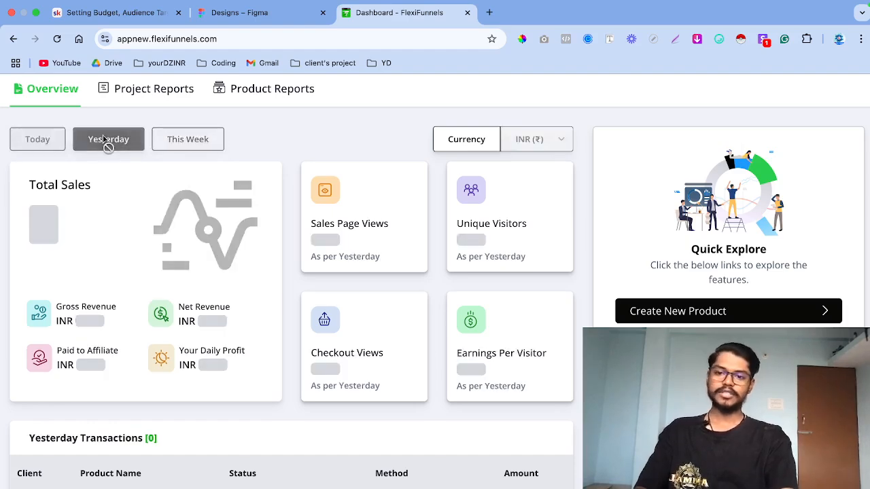
{"action": "left_click", "coordinate": [195, 139]}
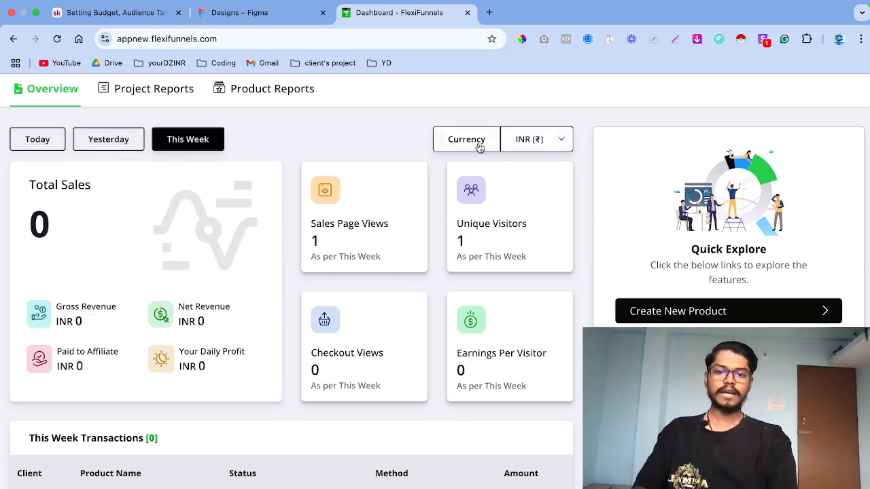
{"action": "left_click", "coordinate": [535, 138]}
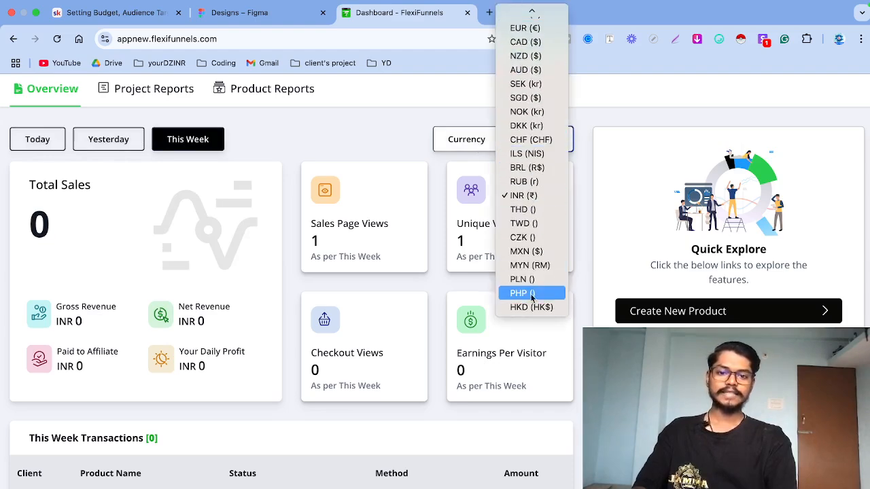
{"action": "left_click", "coordinate": [401, 142]}
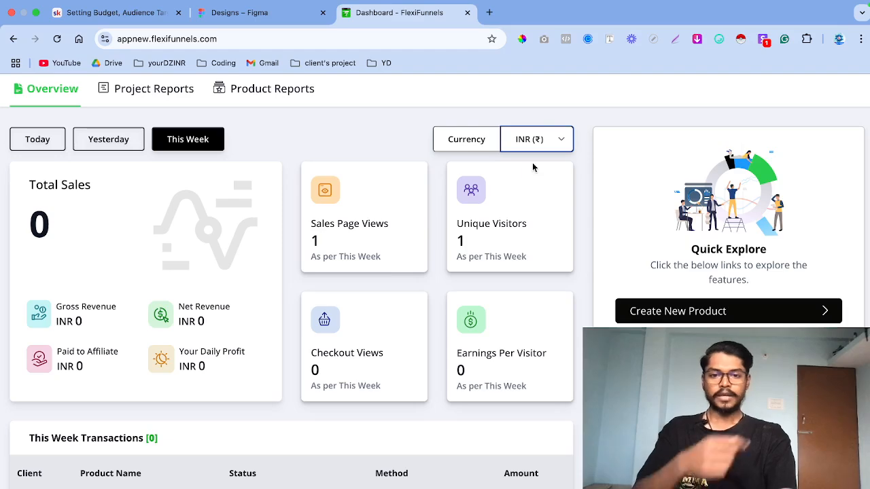
{"action": "scroll", "coordinate": [371, 362], "scroll_direction": "down", "scroll_amount": 1}
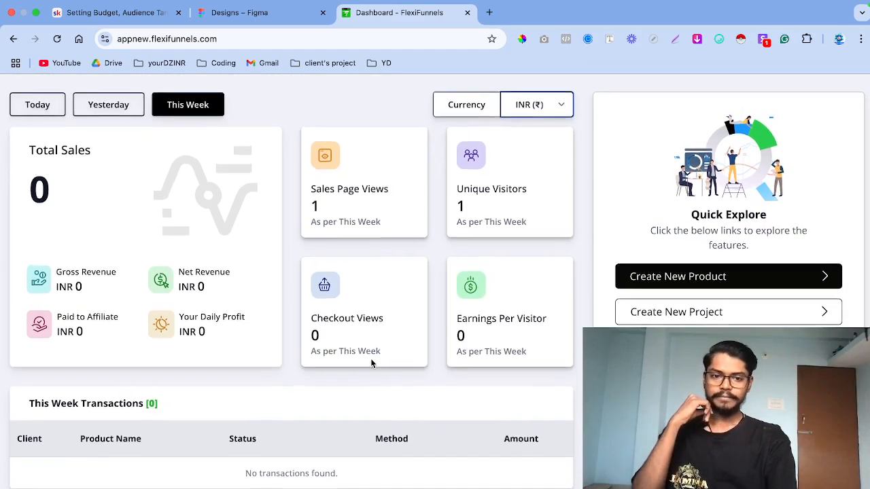
{"action": "scroll", "coordinate": [371, 361], "scroll_direction": "up", "scroll_amount": 3}
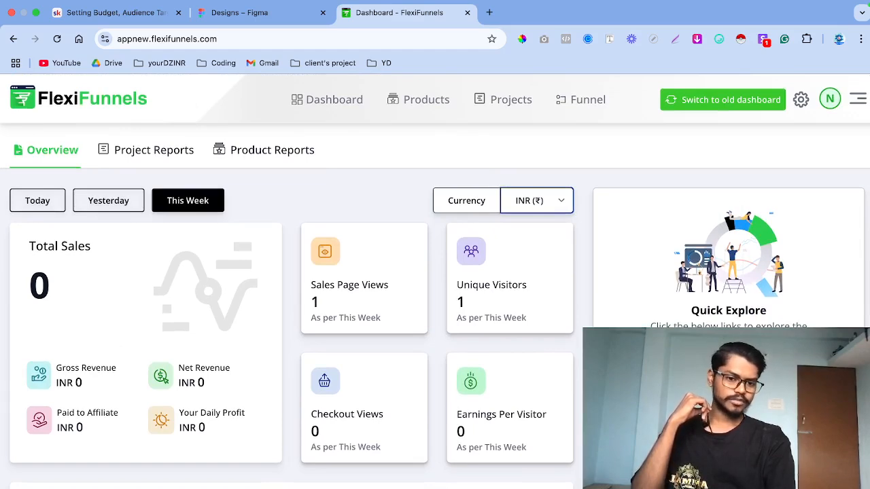
Step: Look at the My Funnels page, and return to the dashboard overview to scan its contents
{"action": "left_click", "coordinate": [588, 99]}
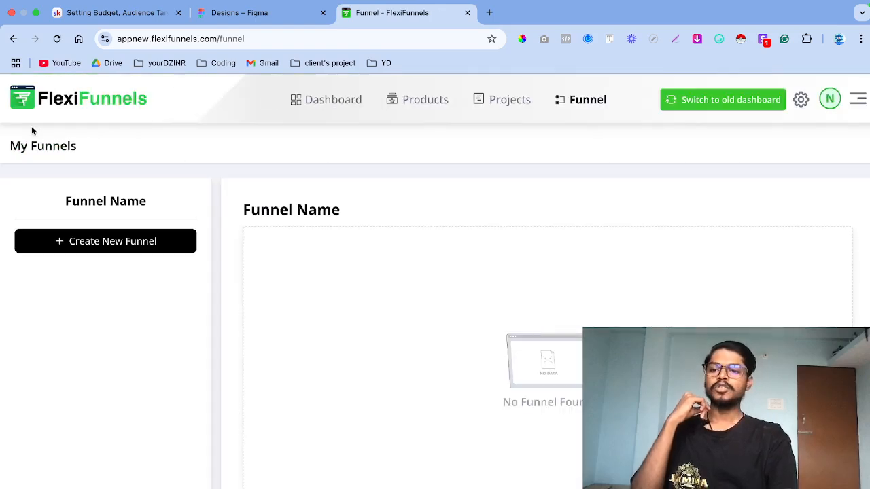
{"action": "left_click", "coordinate": [66, 104]}
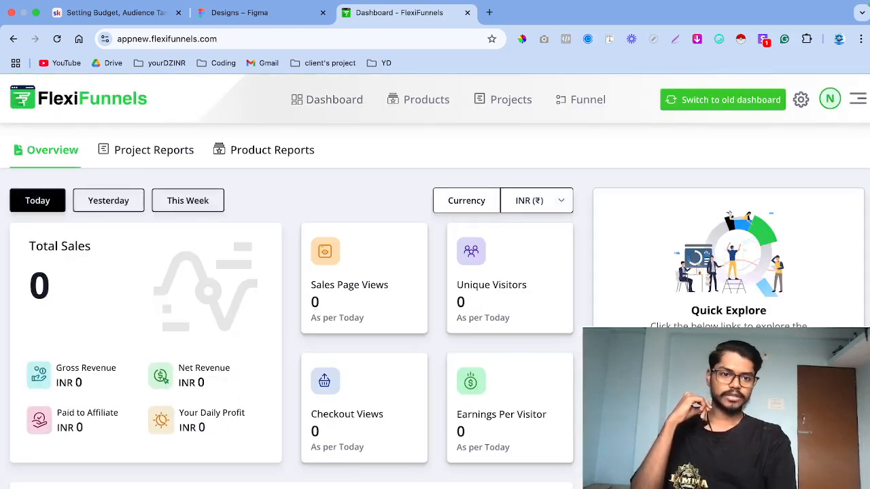
{"action": "scroll", "coordinate": [435, 272], "scroll_direction": "down", "scroll_amount": 3}
{"action": "scroll", "coordinate": [435, 272], "scroll_direction": "up", "scroll_amount": 3}
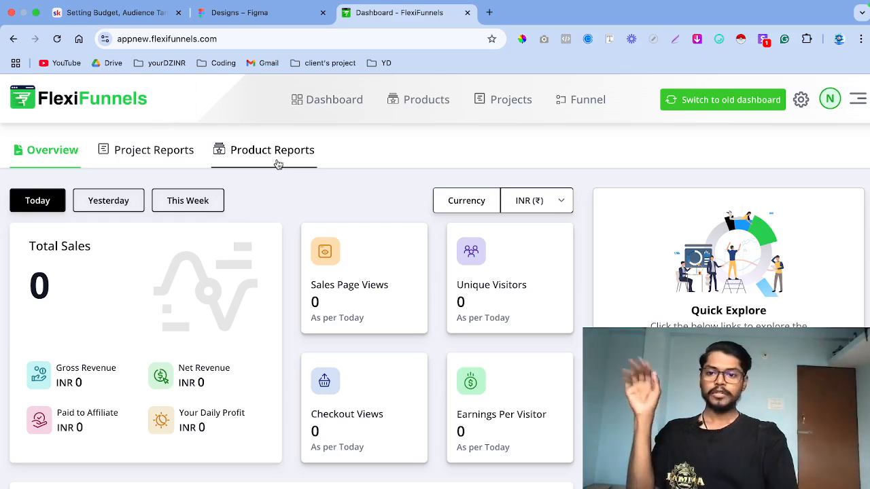
Step: Open the project reports, browse the list of projects and display the report for Biz Project
{"action": "left_click", "coordinate": [156, 168]}
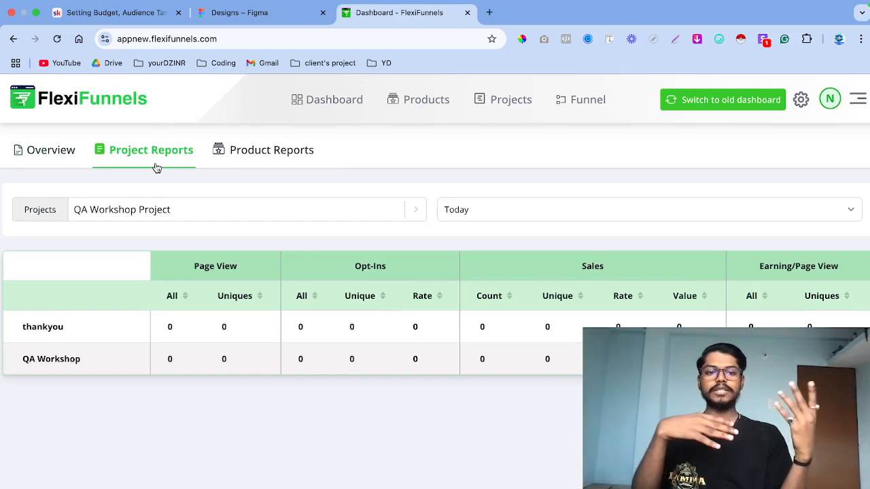
{"action": "left_click", "coordinate": [178, 201]}
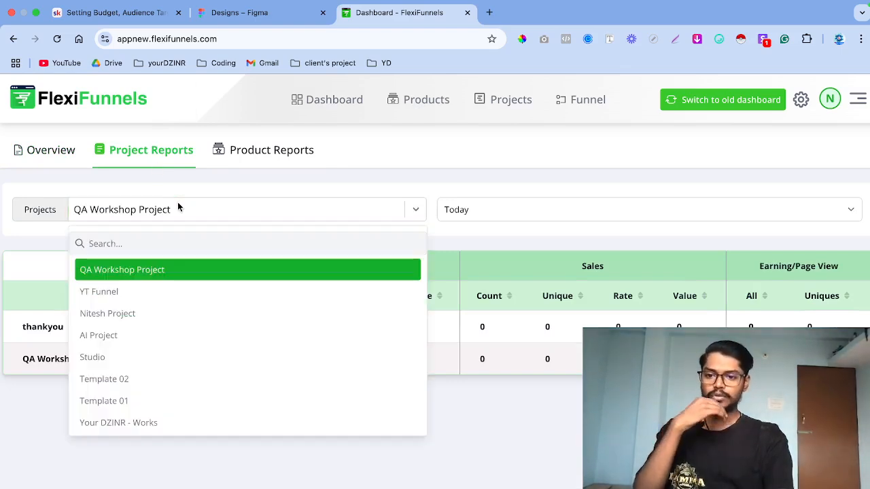
{"action": "scroll", "coordinate": [190, 381], "scroll_direction": "down", "scroll_amount": 2}
{"action": "scroll", "coordinate": [189, 397], "scroll_direction": "down", "scroll_amount": 3}
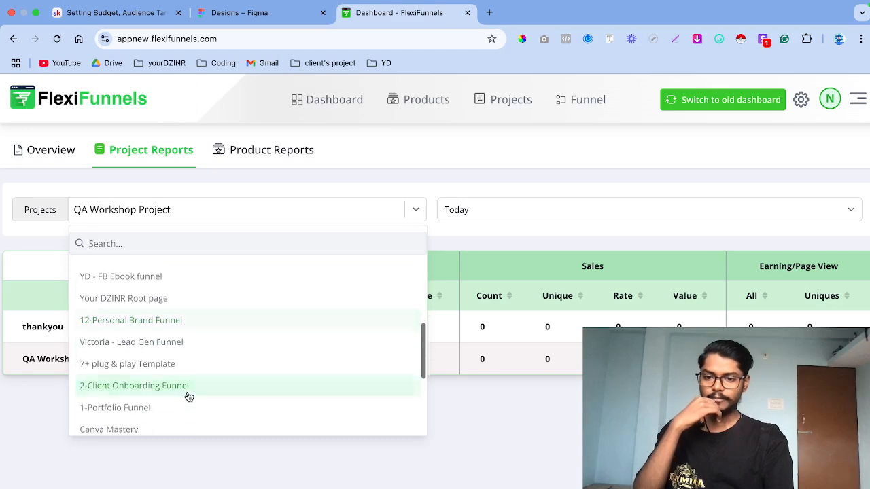
{"action": "scroll", "coordinate": [180, 408], "scroll_direction": "down", "scroll_amount": 4}
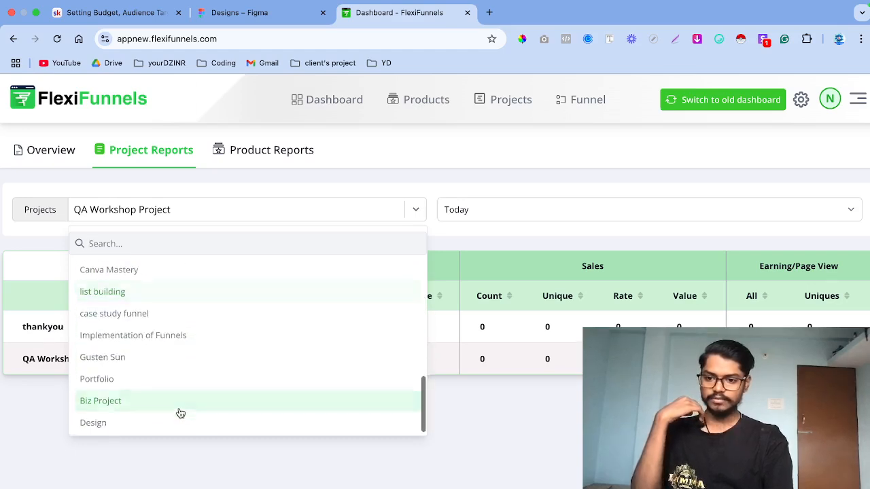
{"action": "left_click", "coordinate": [166, 411]}
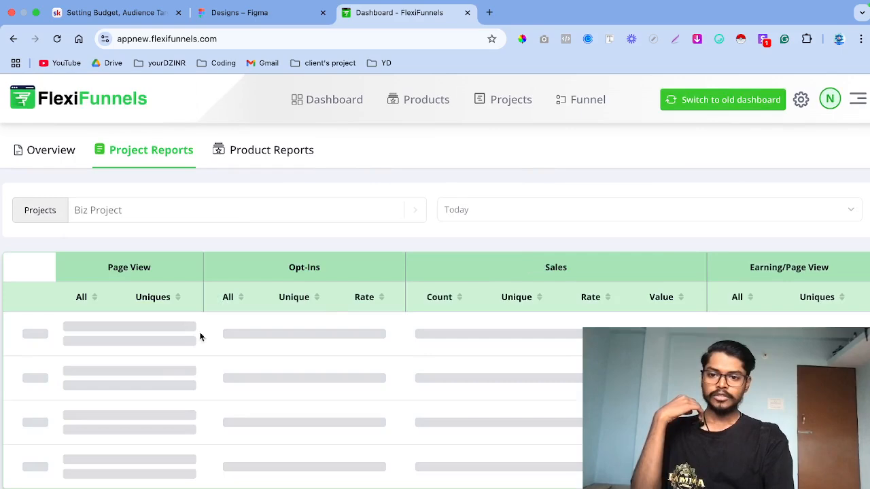
Step: View the project reports of QA Workshop Project and YT Funnel for the last 3 months
{"action": "left_click", "coordinate": [196, 212]}
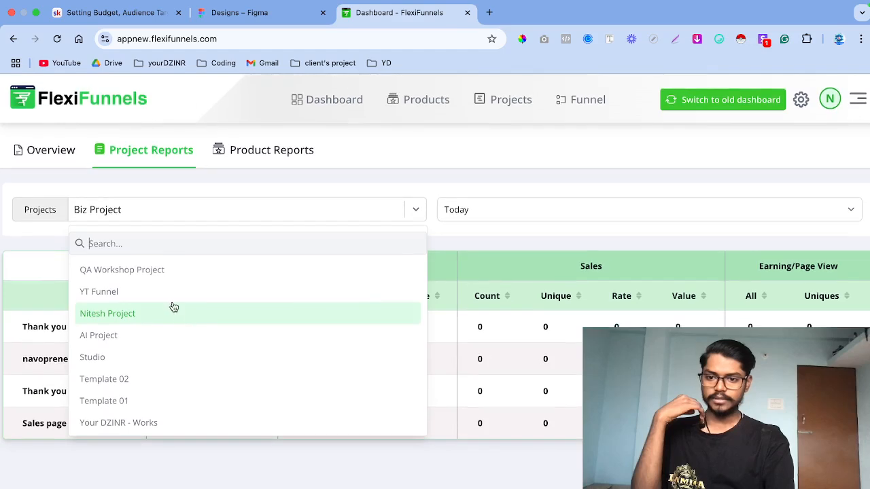
{"action": "left_click", "coordinate": [150, 276]}
{"action": "left_click", "coordinate": [494, 211]}
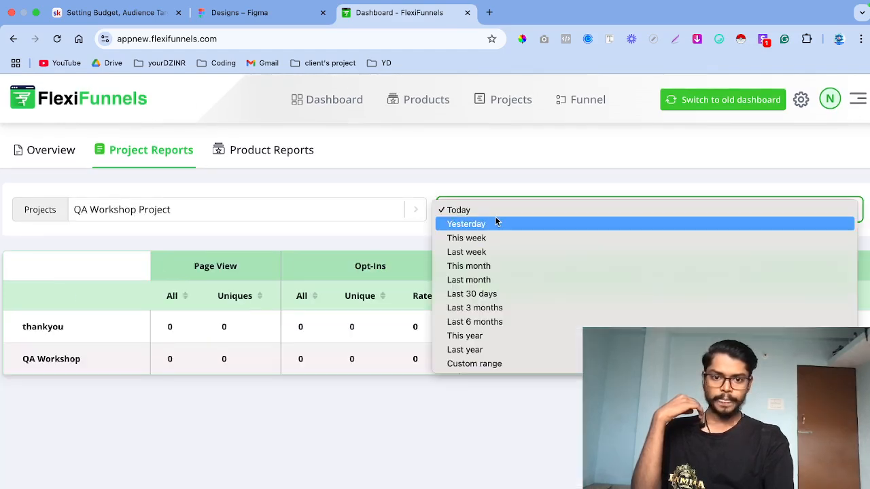
{"action": "left_click", "coordinate": [480, 308]}
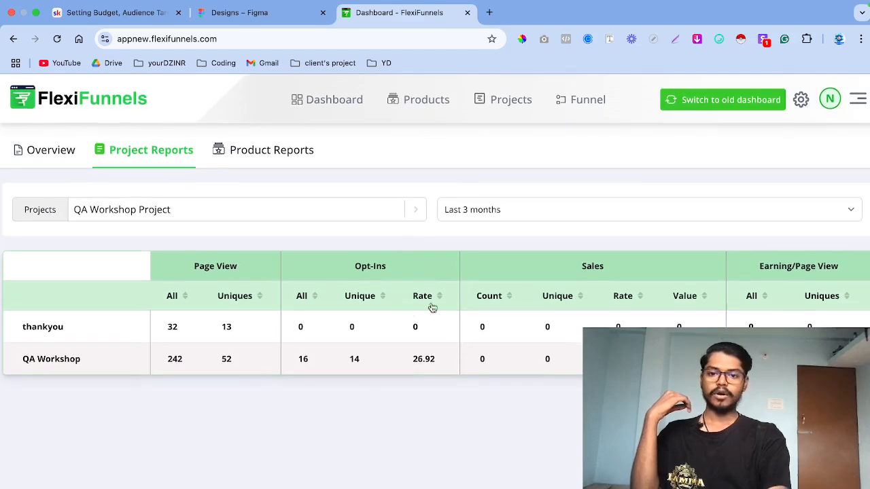
{"action": "left_click", "coordinate": [160, 218]}
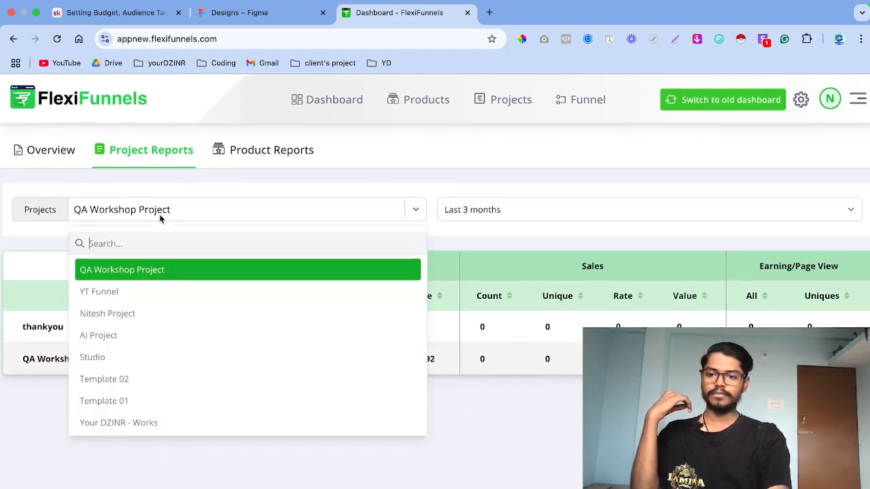
{"action": "left_click", "coordinate": [147, 290]}
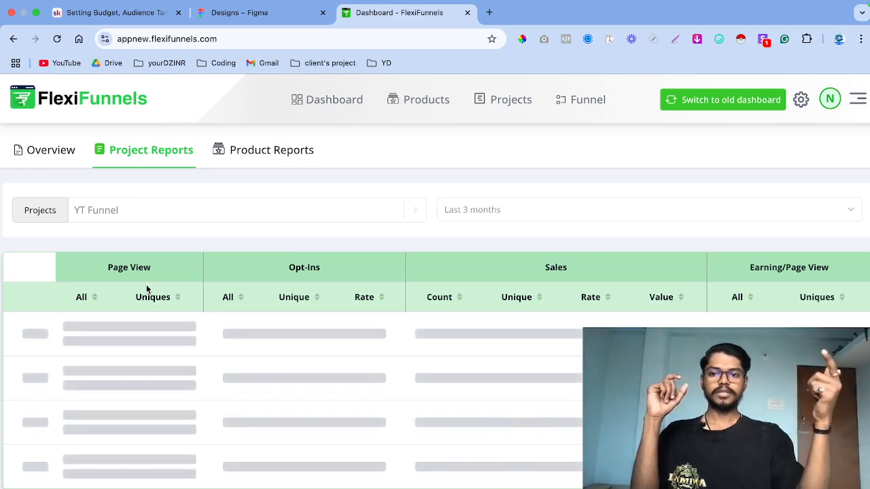
Step: Open the product reports and examine the statistics for the Kickboxing Workshop product
{"action": "left_click", "coordinate": [270, 149]}
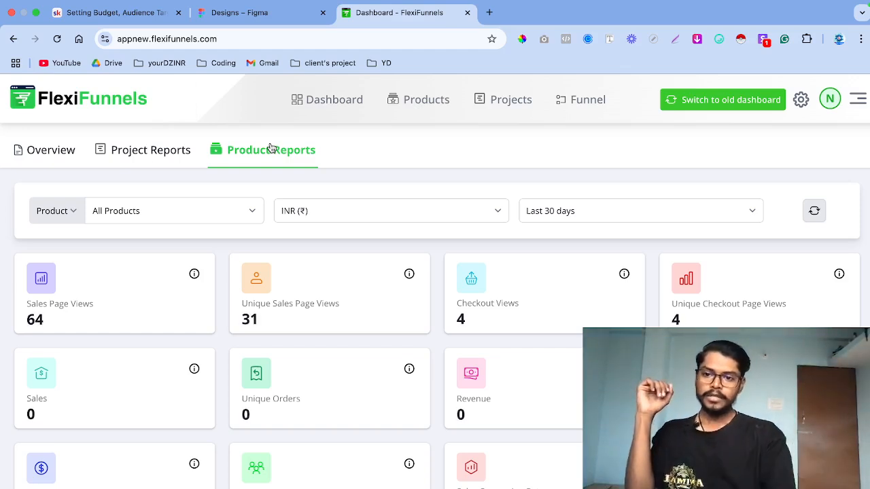
{"action": "left_click", "coordinate": [146, 204]}
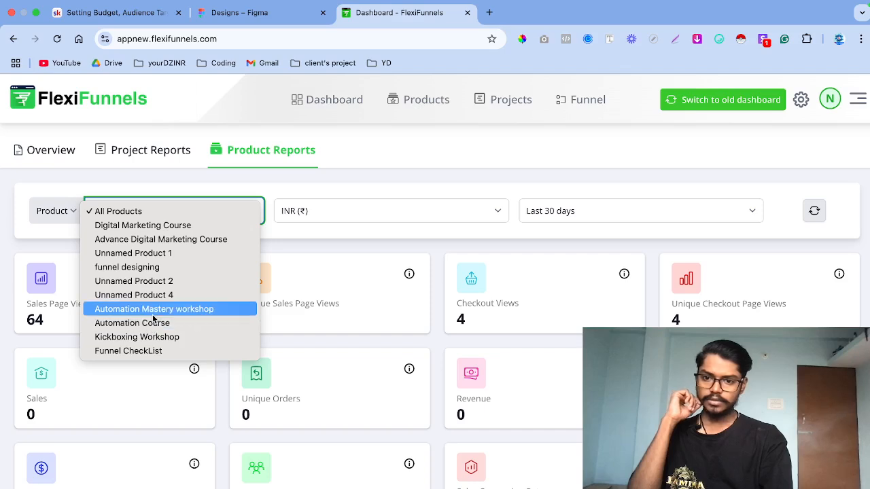
{"action": "left_click", "coordinate": [153, 335]}
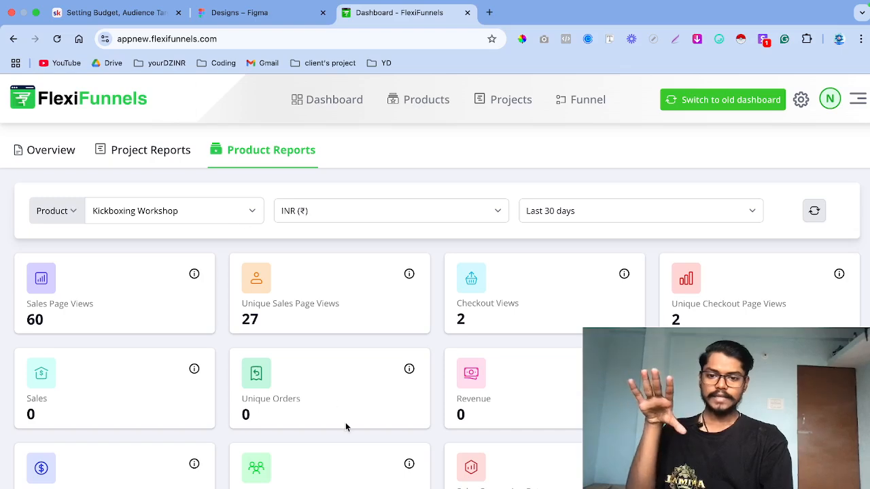
{"action": "scroll", "coordinate": [342, 418], "scroll_direction": "down", "scroll_amount": 5}
{"action": "scroll", "coordinate": [345, 425], "scroll_direction": "up", "scroll_amount": 5}
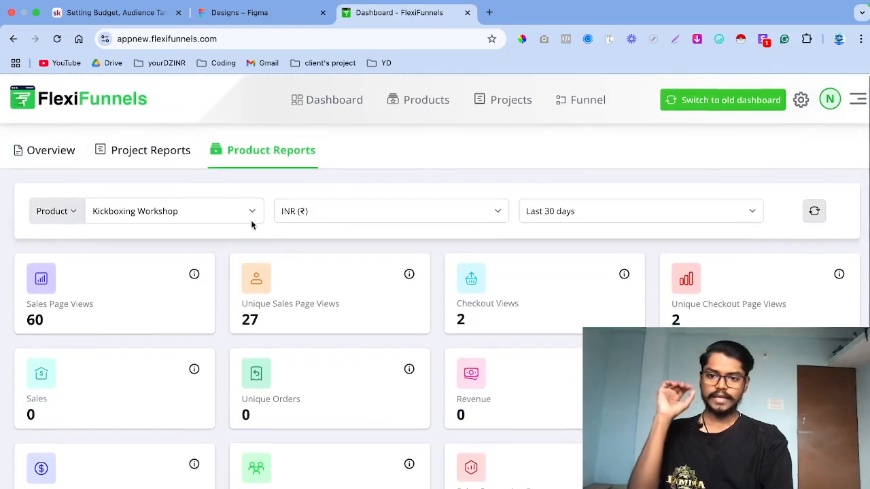
Step: Switch the product report to Automation Mastery workshop and examine its statistics
{"action": "left_click", "coordinate": [241, 209]}
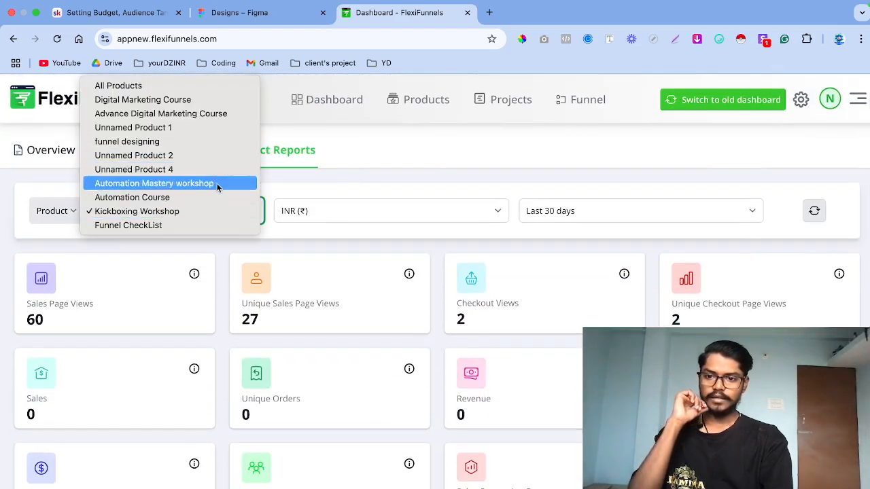
{"action": "left_click", "coordinate": [217, 185]}
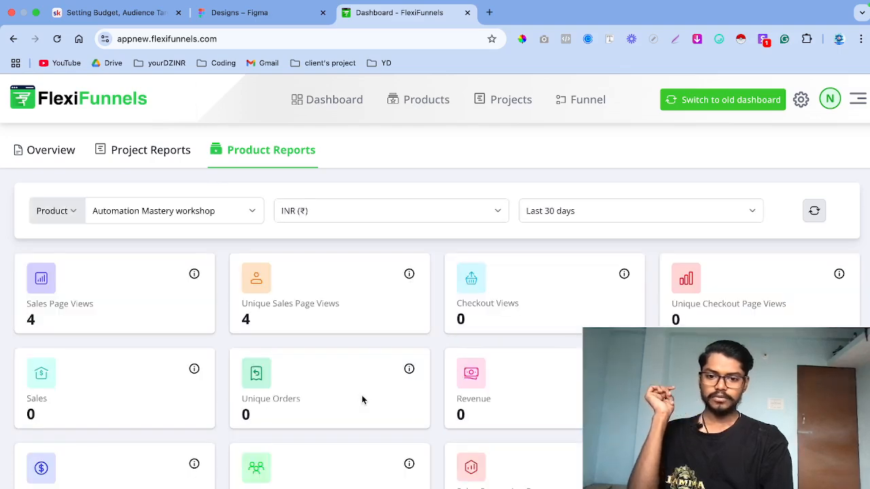
{"action": "scroll", "coordinate": [361, 399], "scroll_direction": "down", "scroll_amount": 5}
{"action": "scroll", "coordinate": [361, 398], "scroll_direction": "up", "scroll_amount": 5}
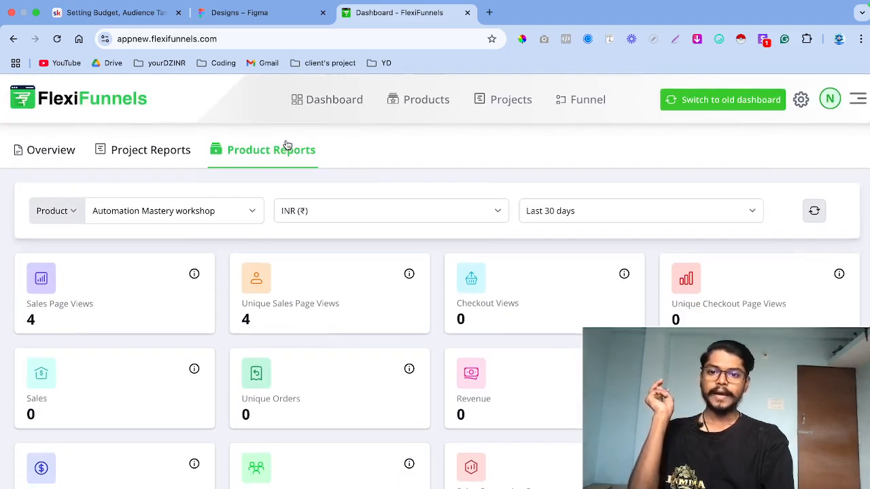
Step: Show the product report for Funnel CheckList and check the available currency and date range options
{"action": "left_click", "coordinate": [202, 215]}
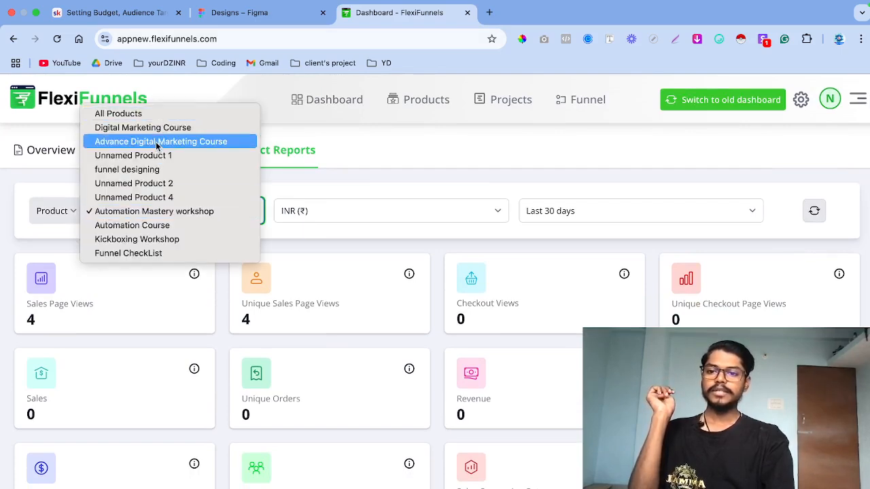
{"action": "left_click", "coordinate": [161, 253]}
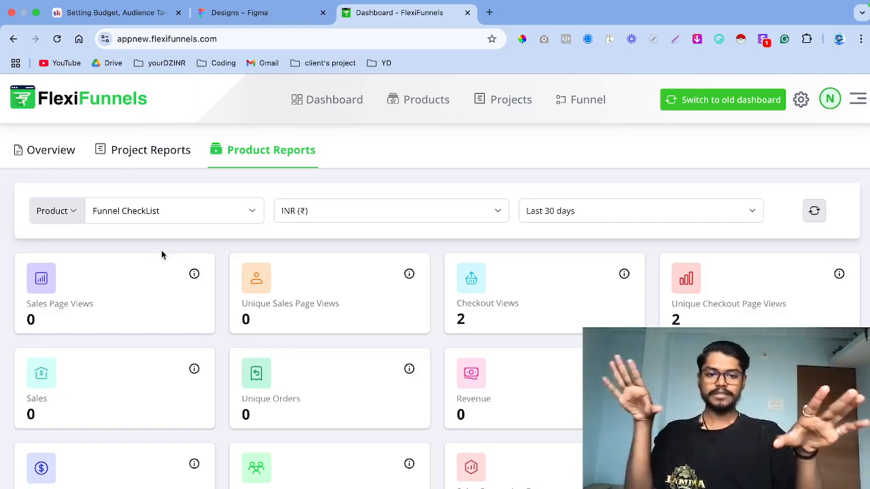
{"action": "left_click", "coordinate": [320, 221]}
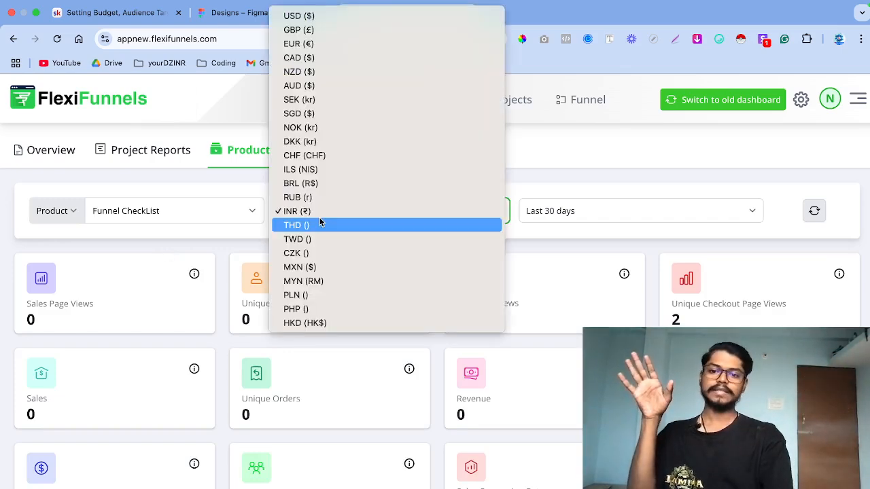
{"action": "left_click", "coordinate": [601, 207]}
{"action": "left_click", "coordinate": [602, 207]}
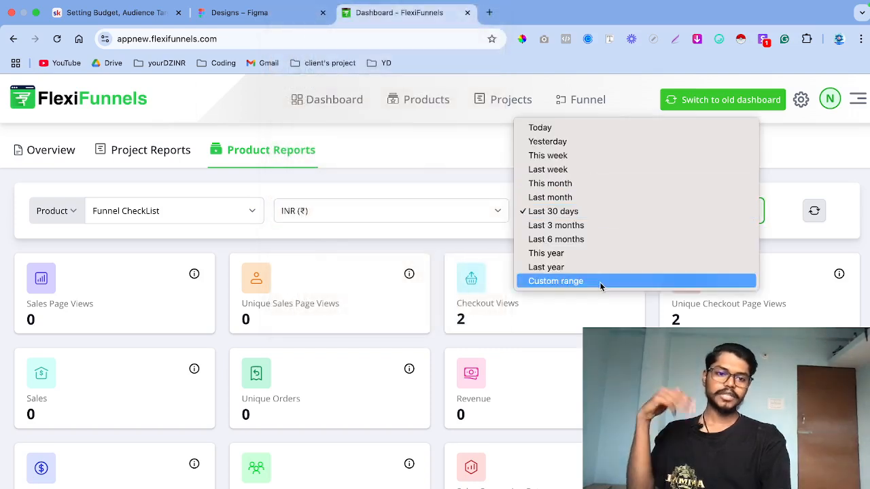
{"action": "left_click", "coordinate": [813, 185]}
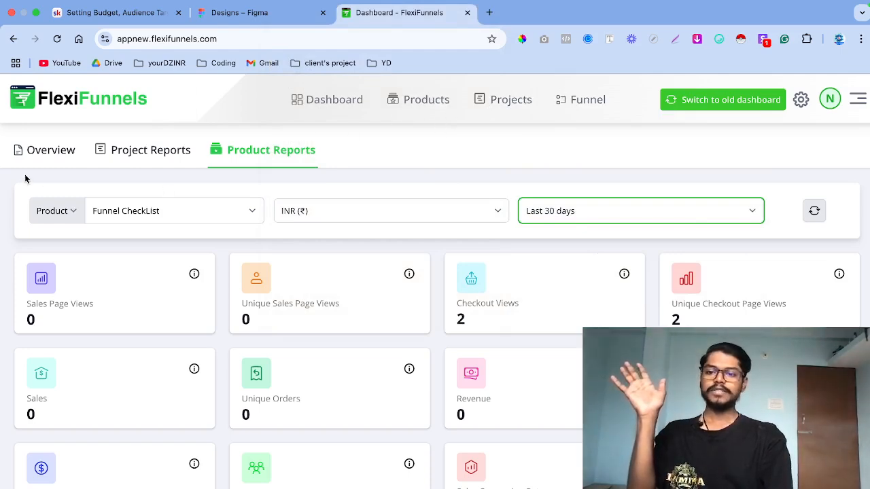
Step: Open the Products overview and check the available product and currency filter options along with the product statistics
{"action": "left_click", "coordinate": [335, 99]}
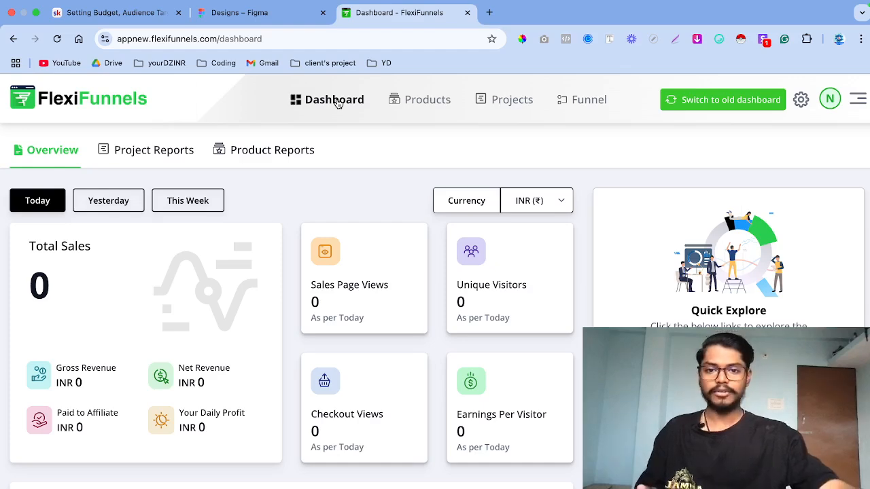
{"action": "left_click", "coordinate": [419, 109]}
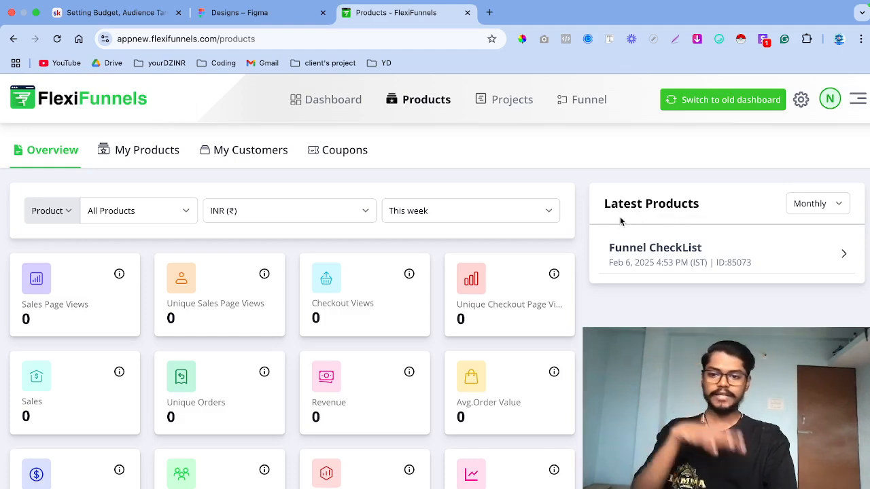
{"action": "left_click", "coordinate": [114, 219]}
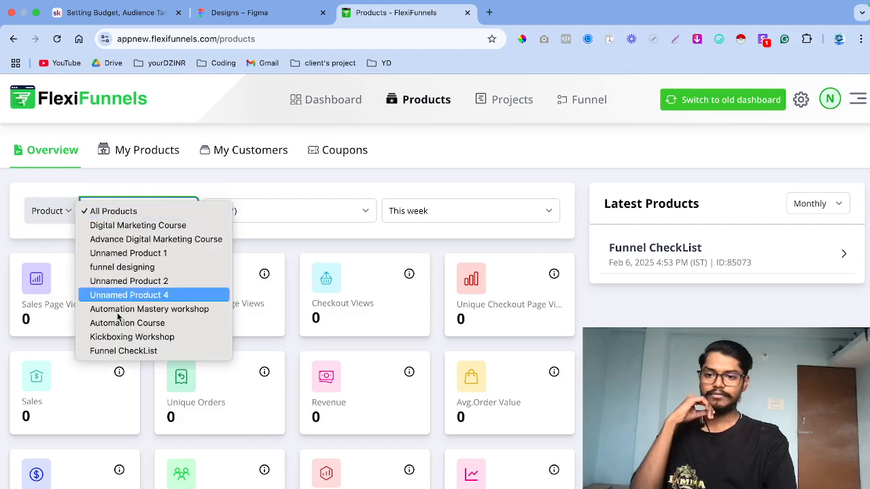
{"action": "left_click", "coordinate": [260, 178]}
{"action": "left_click", "coordinate": [316, 214]}
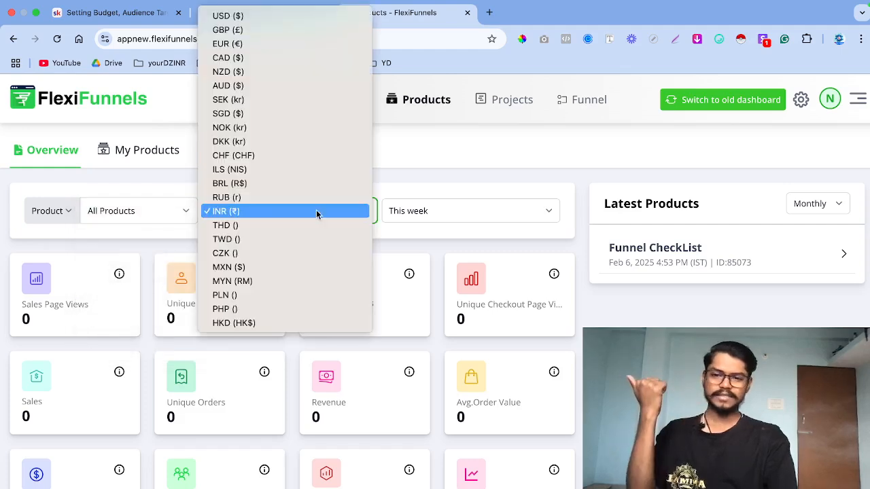
{"action": "left_click", "coordinate": [422, 179]}
{"action": "scroll", "coordinate": [341, 466], "scroll_direction": "down", "scroll_amount": 2}
{"action": "scroll", "coordinate": [340, 466], "scroll_direction": "up", "scroll_amount": 2}
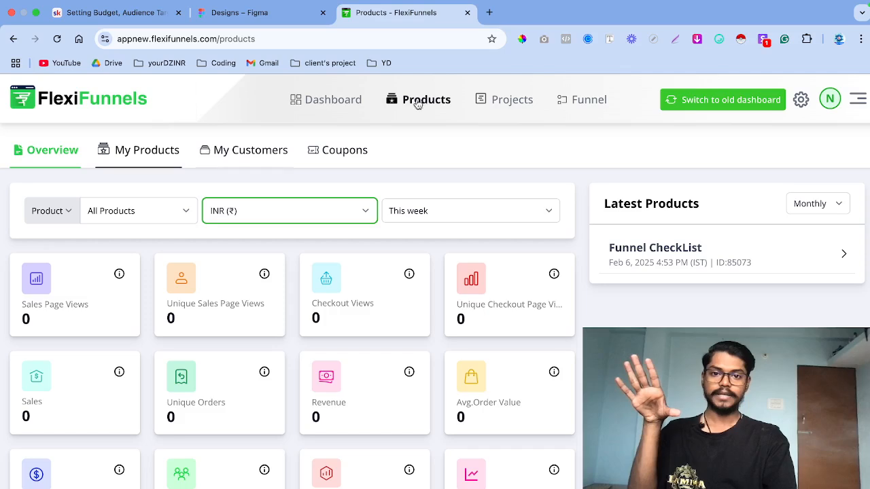
Step: Open the Projects overview and show the Studio project's report for this year
{"action": "left_click", "coordinate": [520, 97]}
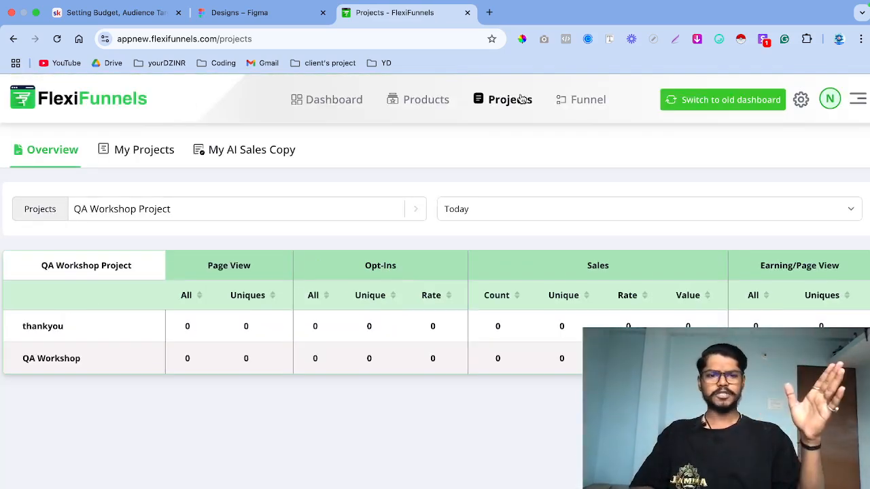
{"action": "left_click", "coordinate": [281, 212]}
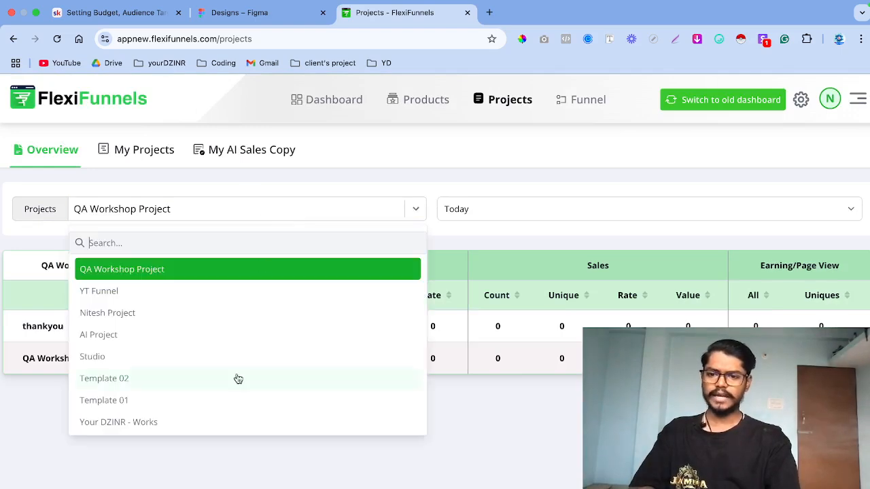
{"action": "left_click", "coordinate": [225, 367]}
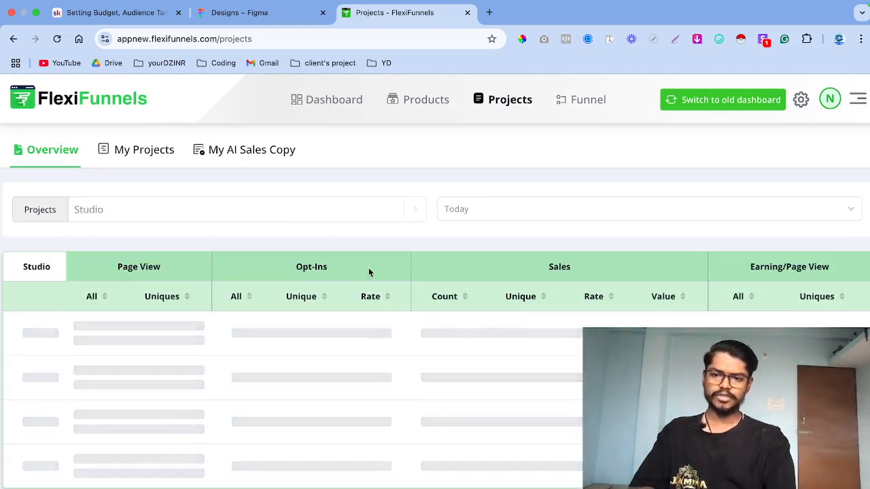
{"action": "left_click", "coordinate": [652, 218]}
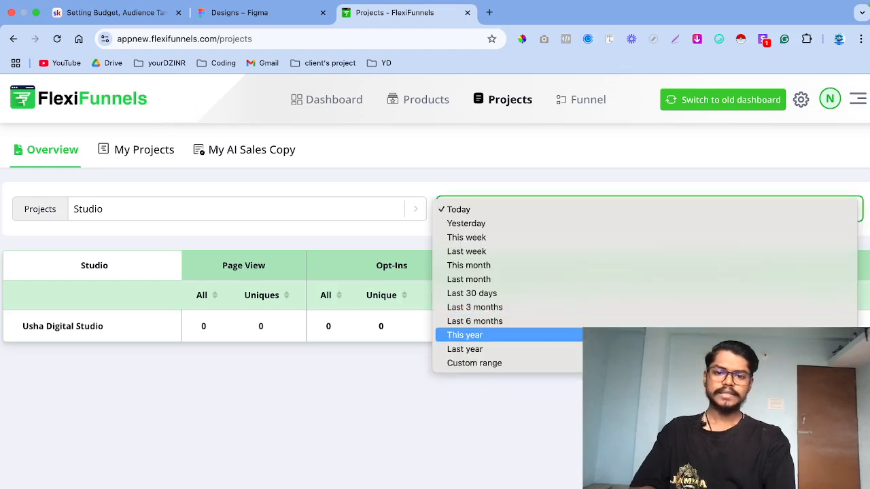
{"action": "left_click", "coordinate": [475, 333]}
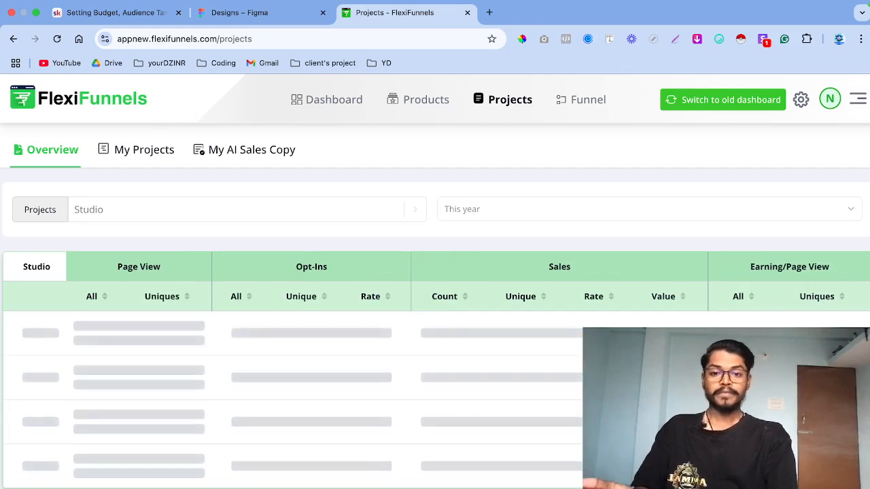
Step: Inspect the new funnel form on the Funnel page, close it without creating a funnel, and return to the dashboard overview
{"action": "left_click", "coordinate": [574, 100]}
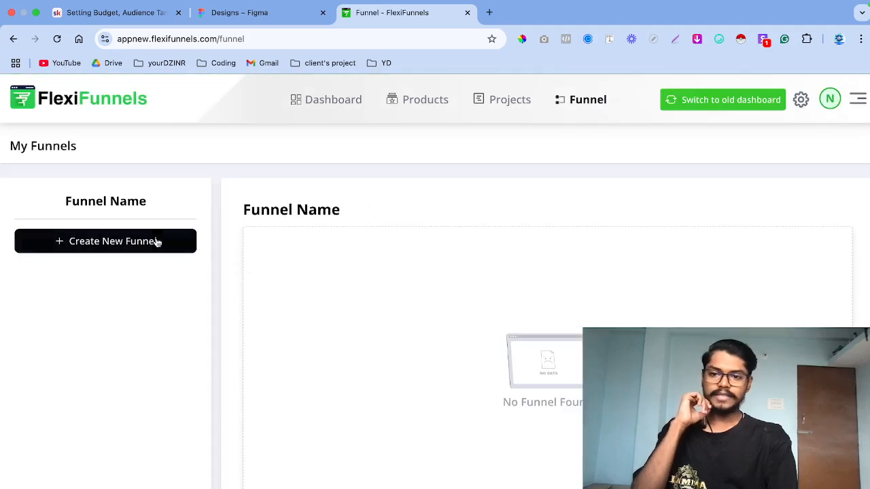
{"action": "left_click", "coordinate": [151, 241]}
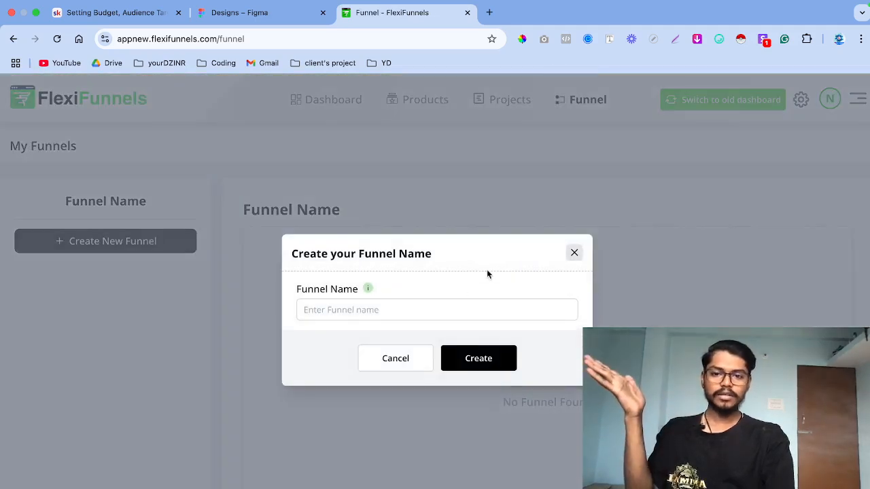
{"action": "left_click", "coordinate": [573, 254]}
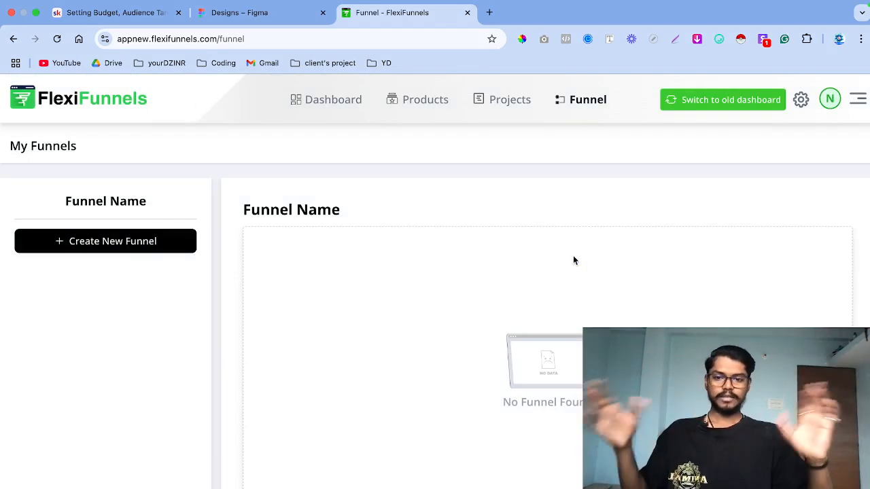
{"action": "left_click", "coordinate": [313, 100]}
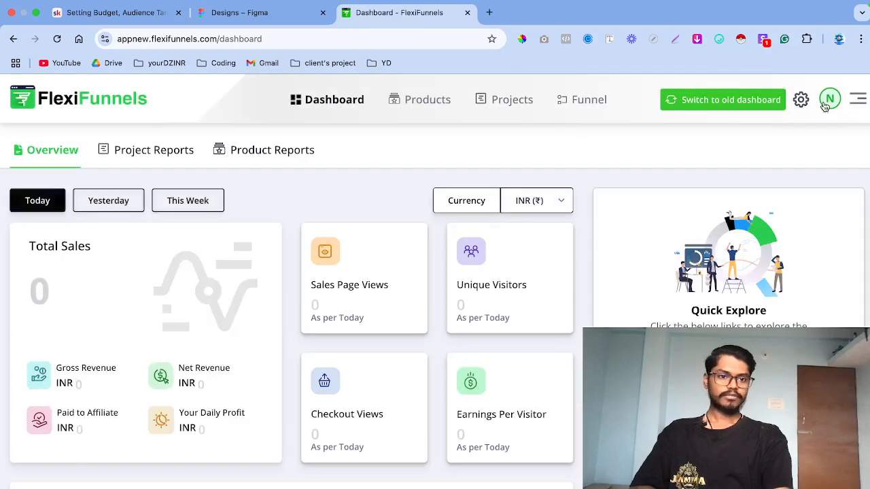
Step: Open the account's integration settings and view the Autoresponder, Webinar and Others Integrations sections
{"action": "left_click", "coordinate": [798, 101]}
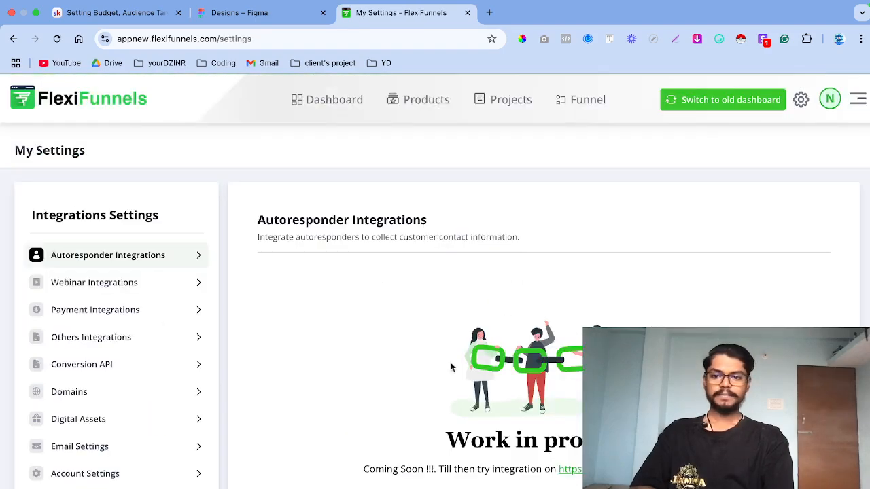
{"action": "scroll", "coordinate": [70, 342], "scroll_direction": "down", "scroll_amount": 2}
{"action": "scroll", "coordinate": [72, 341], "scroll_direction": "up", "scroll_amount": 2}
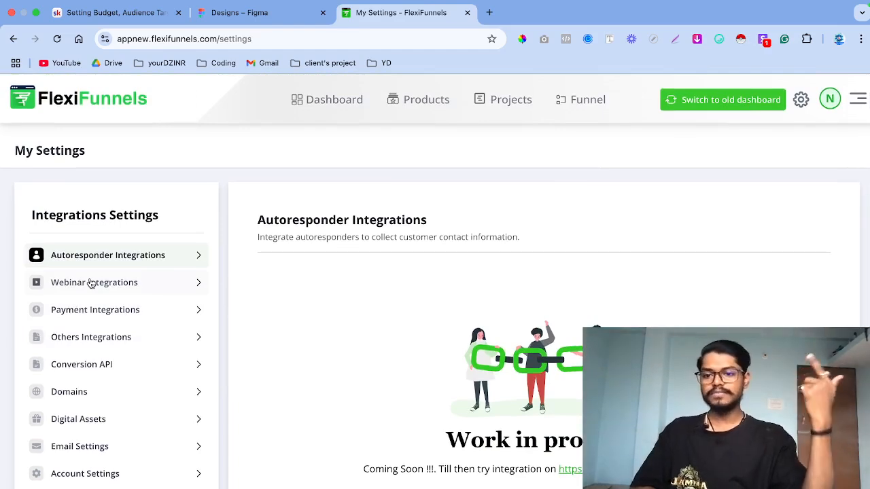
{"action": "left_click", "coordinate": [92, 283]}
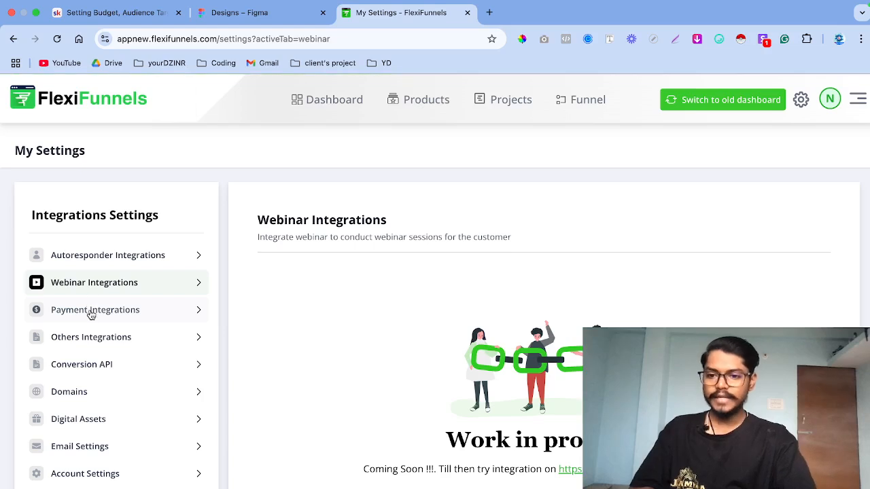
{"action": "left_click", "coordinate": [91, 338]}
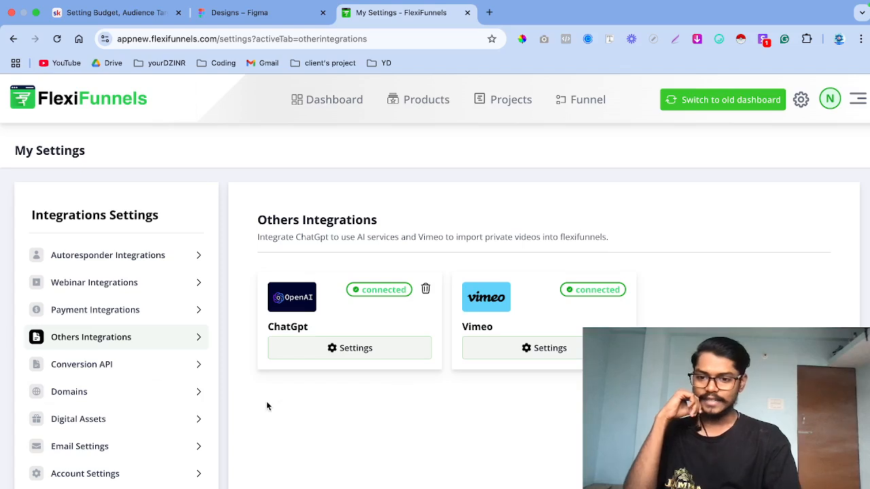
Step: View the Conversion API settings and examine the Domains section of the integration settings
{"action": "left_click", "coordinate": [151, 371]}
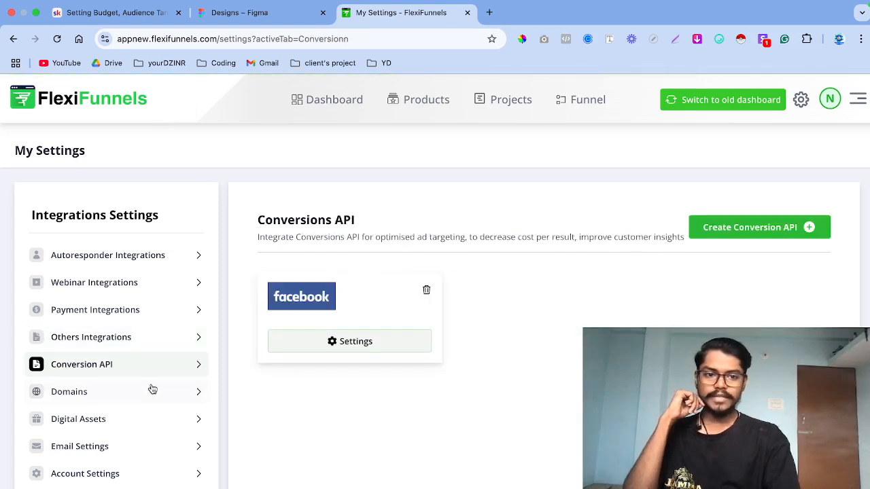
{"action": "left_click", "coordinate": [153, 390]}
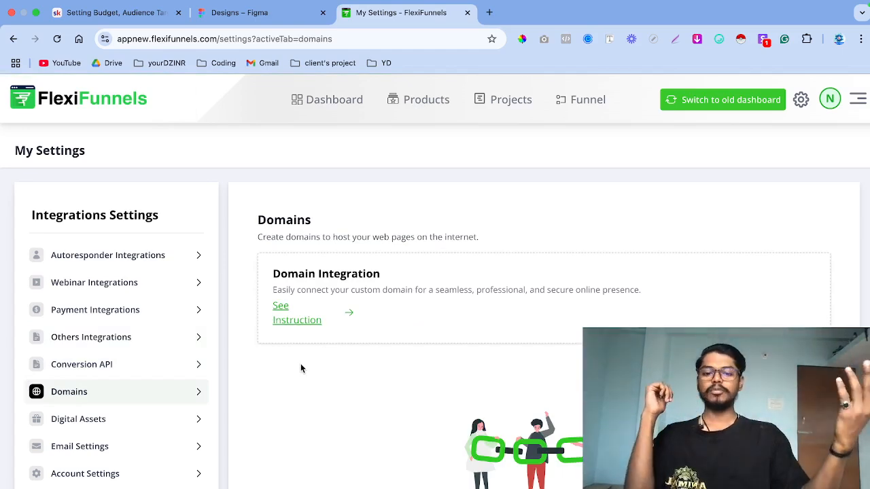
{"action": "scroll", "coordinate": [447, 471], "scroll_direction": "down", "scroll_amount": 5}
{"action": "scroll", "coordinate": [33, 301], "scroll_direction": "up", "scroll_amount": 5}
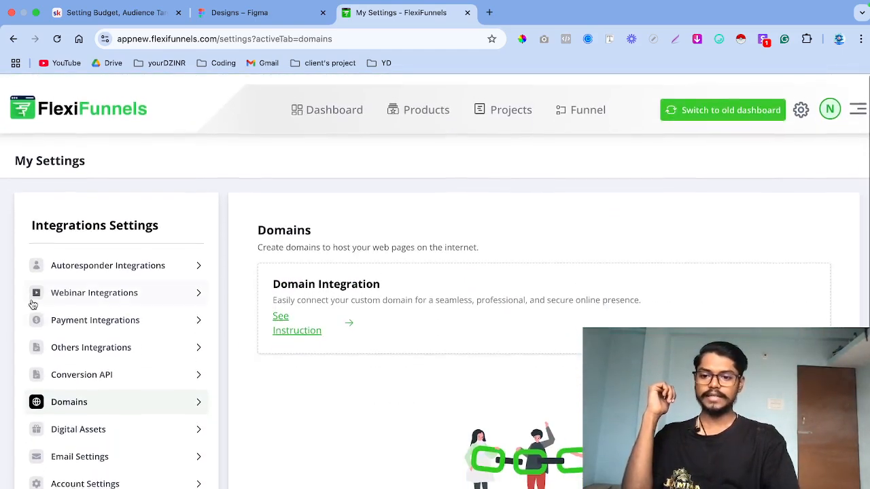
Step: Look through the Digital Assets, Email Settings and Account Settings sections, ending back on Autoresponder Integrations
{"action": "left_click", "coordinate": [78, 418]}
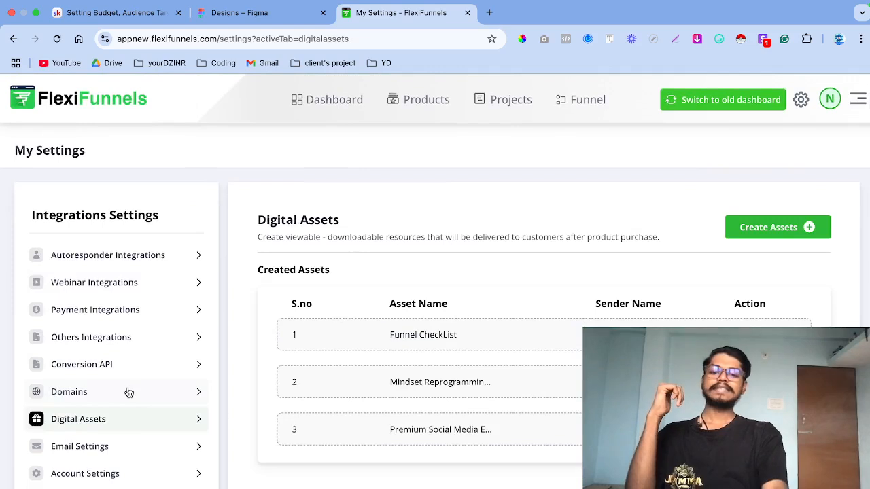
{"action": "left_click", "coordinate": [167, 441]}
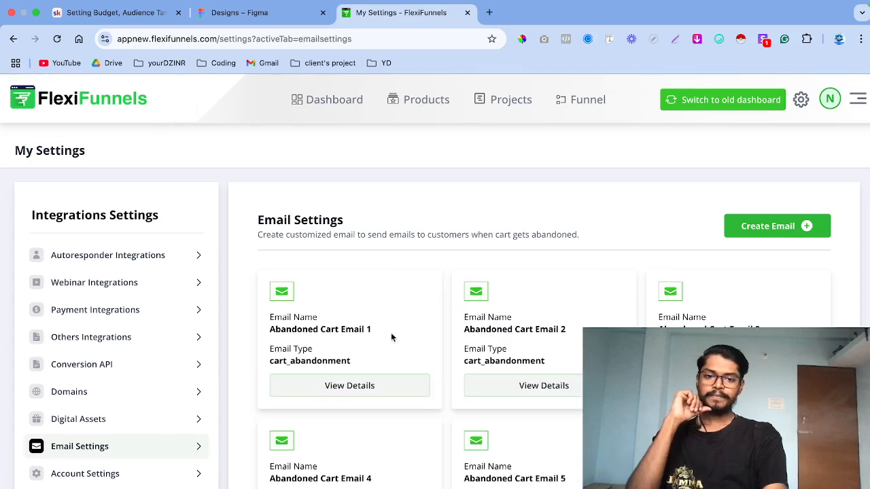
{"action": "scroll", "coordinate": [480, 402], "scroll_direction": "down", "scroll_amount": 2}
{"action": "scroll", "coordinate": [480, 402], "scroll_direction": "up", "scroll_amount": 2}
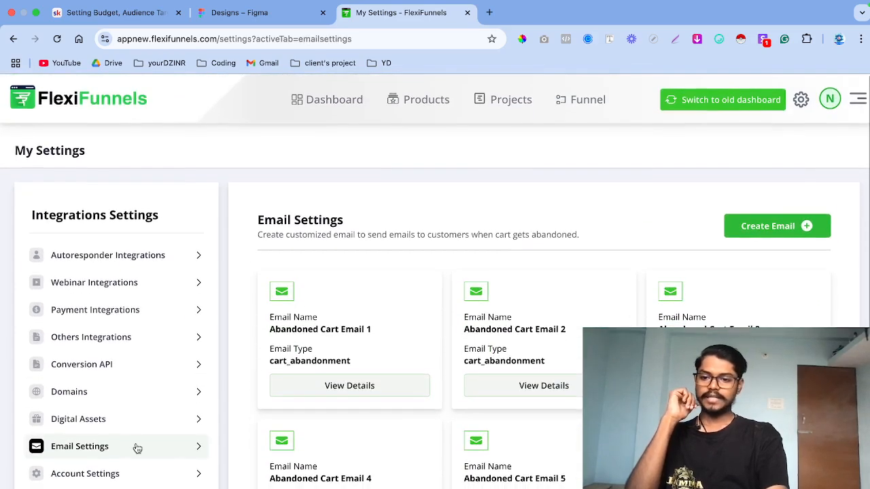
{"action": "left_click", "coordinate": [120, 482]}
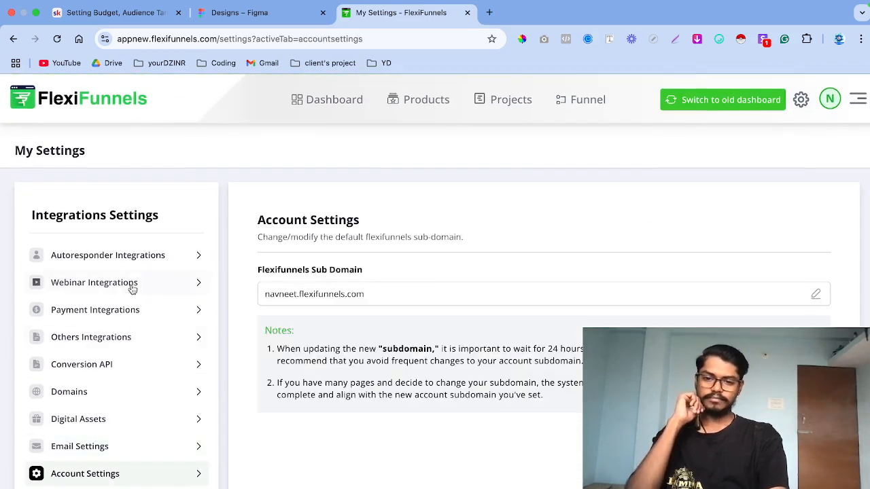
{"action": "left_click", "coordinate": [128, 262]}
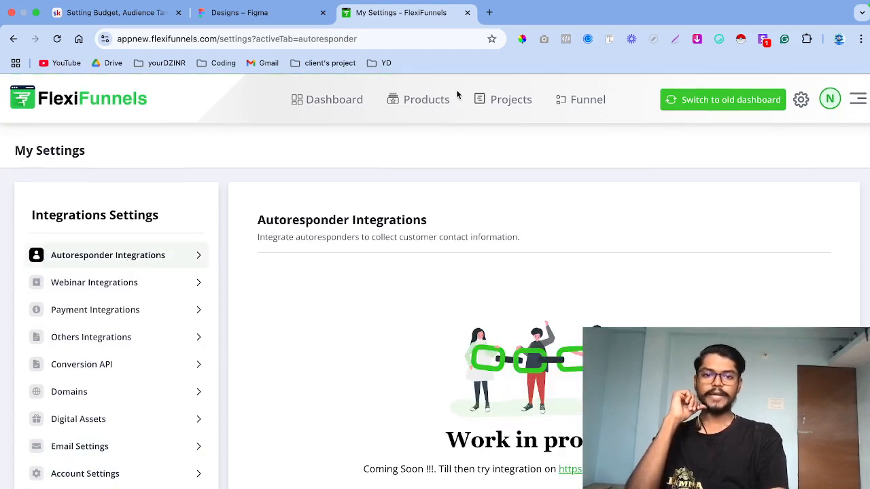
Step: Check the profile and main menu options, and open the Source Tracking page
{"action": "left_click", "coordinate": [830, 99]}
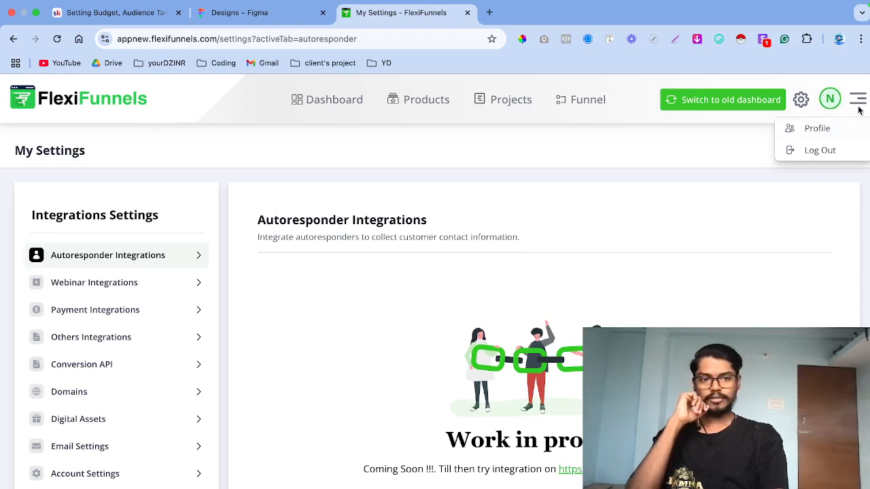
{"action": "left_click", "coordinate": [858, 100]}
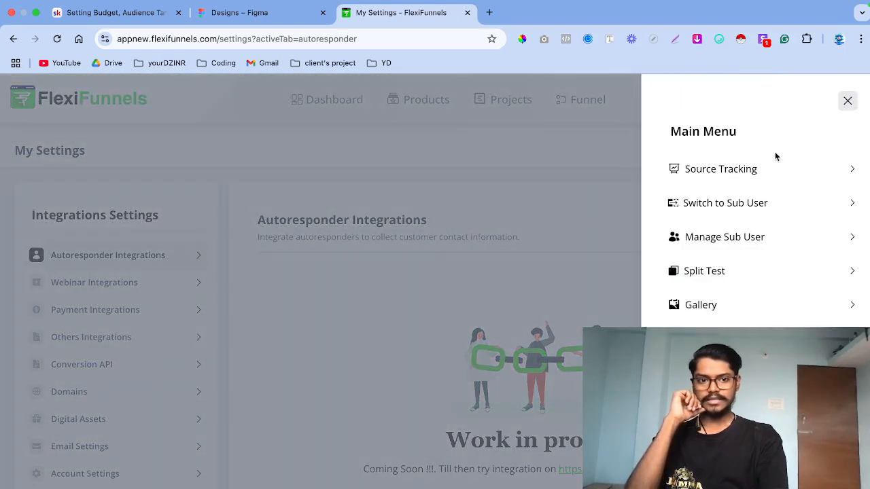
{"action": "scroll", "coordinate": [751, 245], "scroll_direction": "down", "scroll_amount": 1}
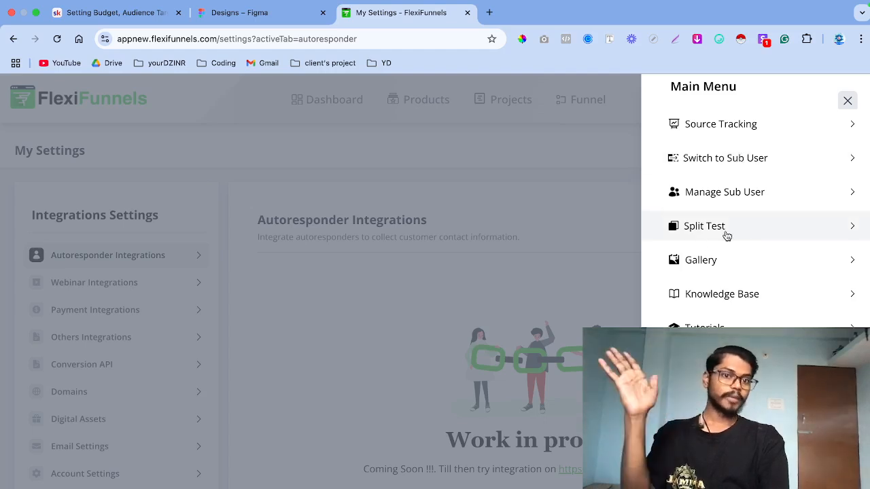
{"action": "scroll", "coordinate": [725, 234], "scroll_direction": "up", "scroll_amount": 1}
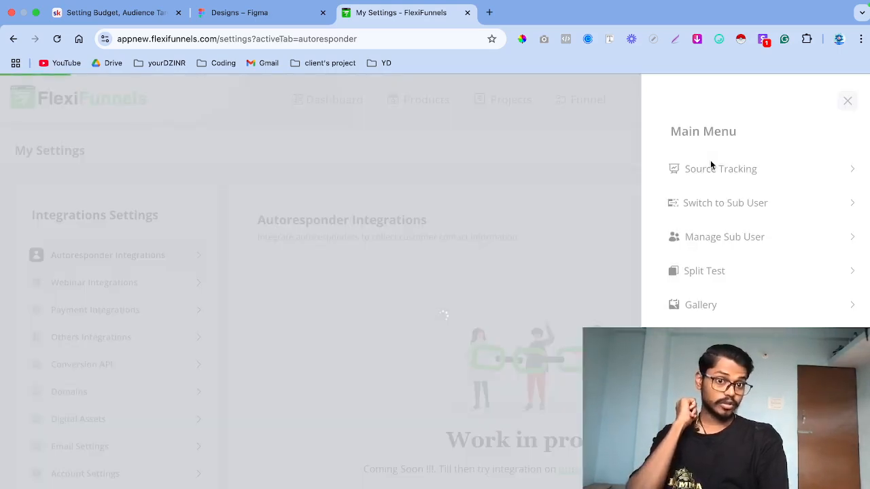
{"action": "left_click", "coordinate": [711, 165]}
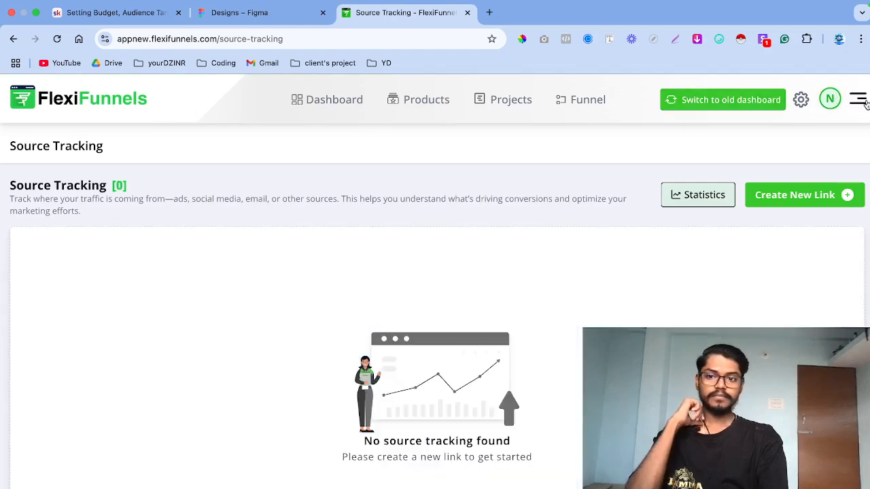
Step: Review the remaining main menu entries from the Source Tracking page, close the menu, and return to the dashboard overview
{"action": "left_click", "coordinate": [862, 100]}
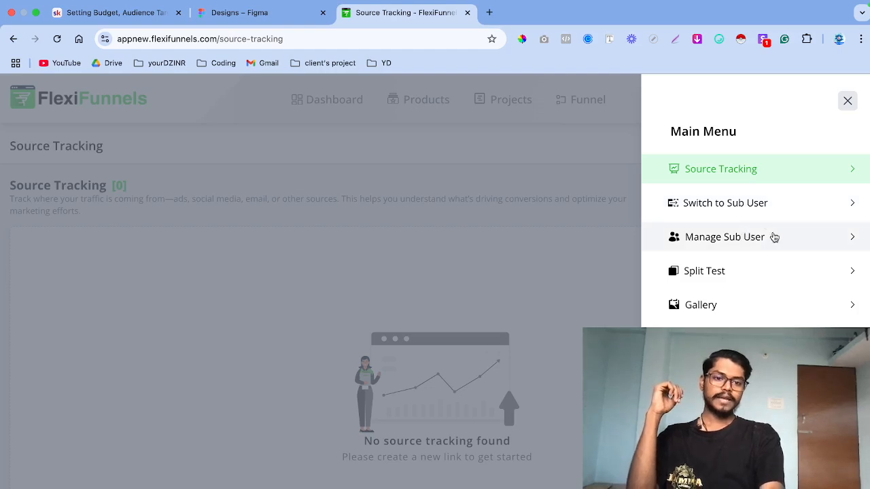
{"action": "scroll", "coordinate": [755, 272], "scroll_direction": "down", "scroll_amount": 1}
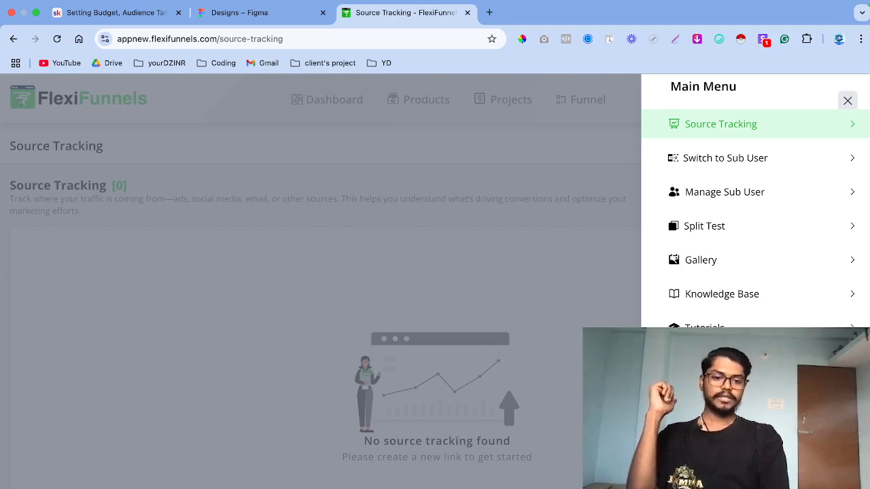
{"action": "left_click", "coordinate": [444, 274]}
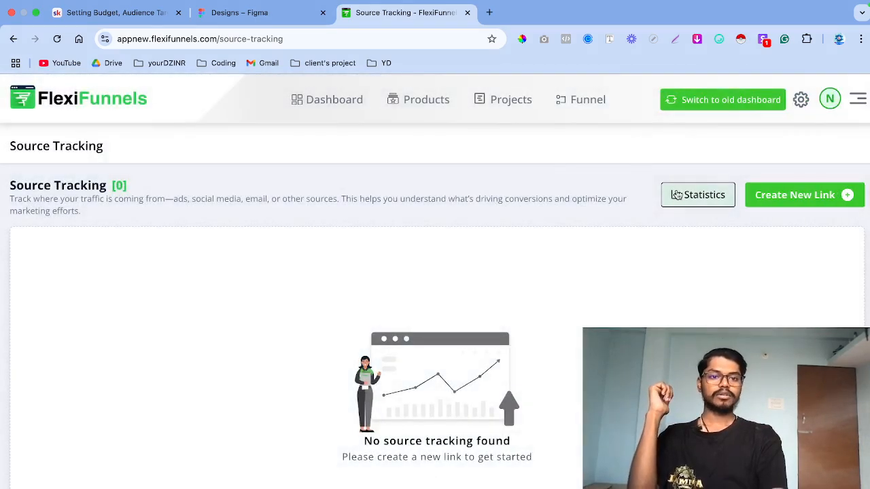
{"action": "left_click", "coordinate": [307, 99]}
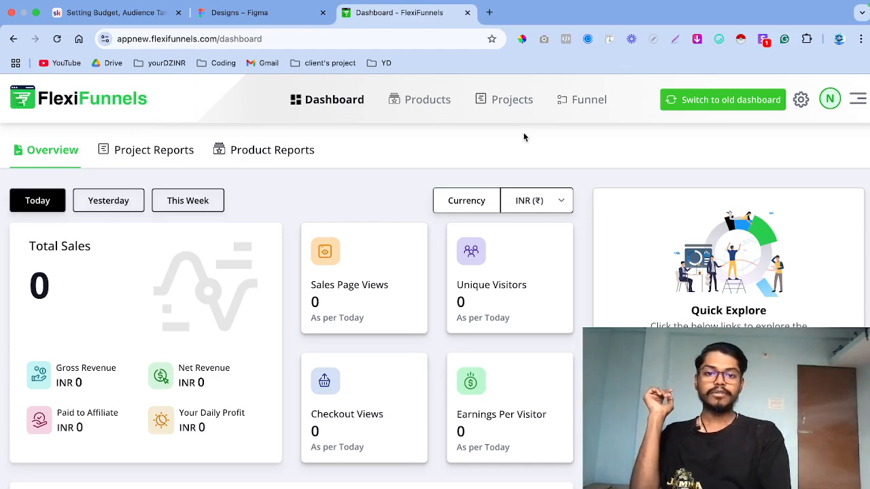
Step: Look over the Projects and Products overview pages and return to the dashboard
{"action": "left_click", "coordinate": [503, 99]}
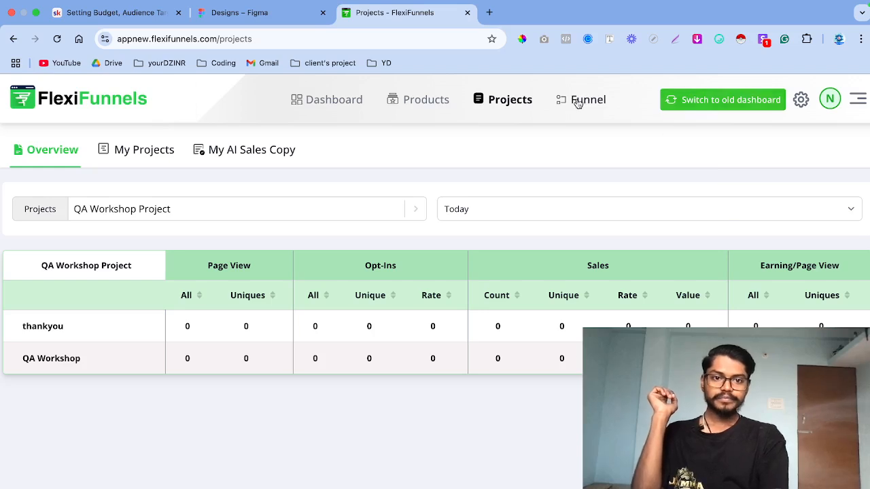
{"action": "left_click", "coordinate": [434, 102]}
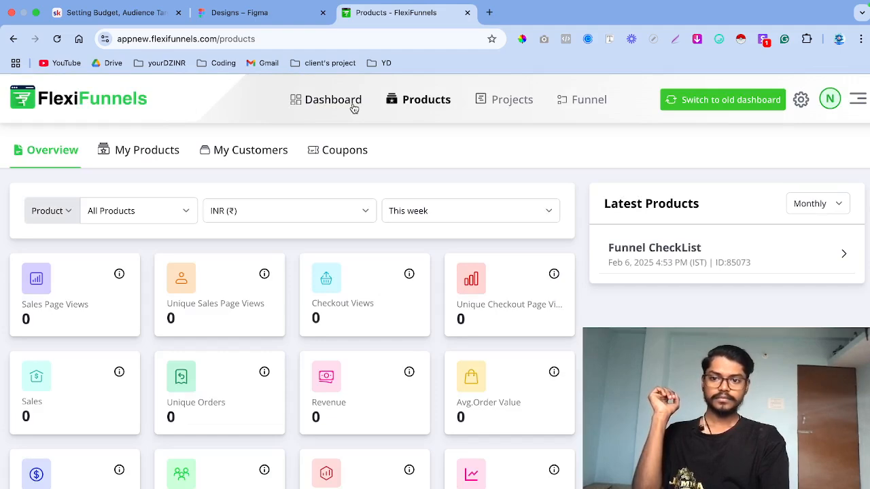
{"action": "left_click", "coordinate": [336, 104]}
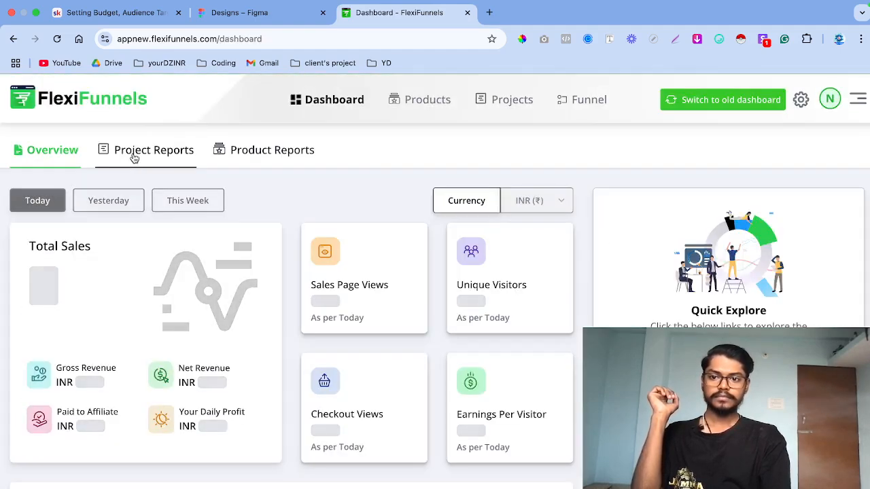
Step: View the dashboard's Project Reports and Product Reports, ending back on its Overview
{"action": "left_click", "coordinate": [134, 157]}
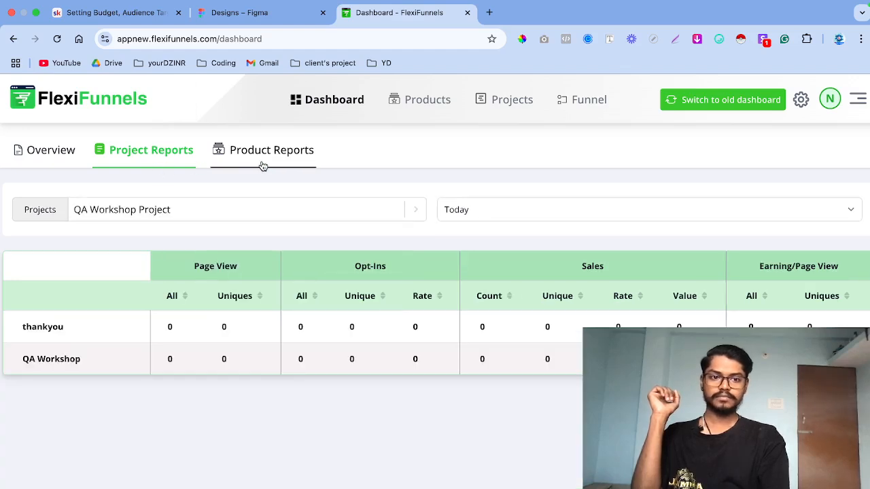
{"action": "left_click", "coordinate": [263, 158]}
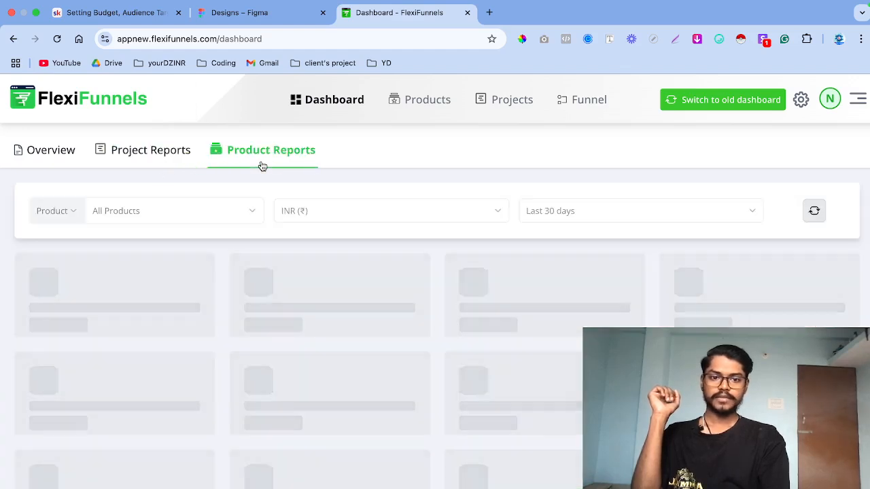
{"action": "left_click", "coordinate": [38, 161]}
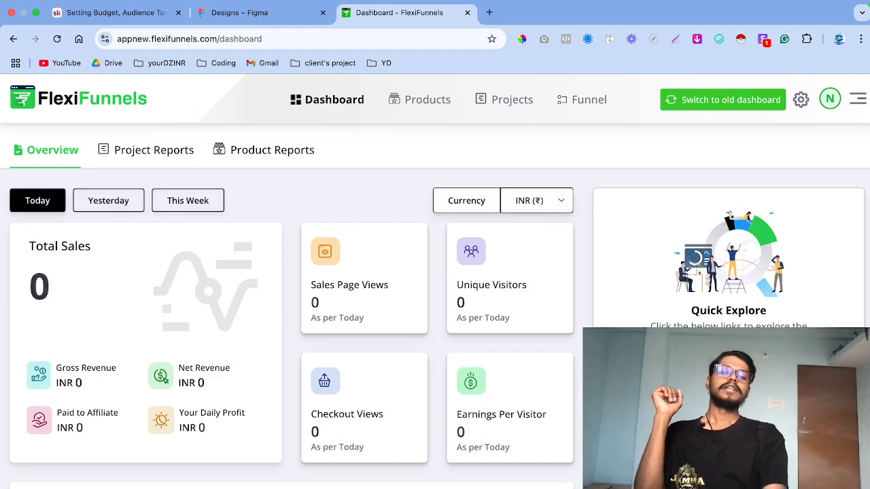
Step: Browse the My Projects list, view the My Products page, and go back to the dashboard overview
{"action": "left_click", "coordinate": [512, 99]}
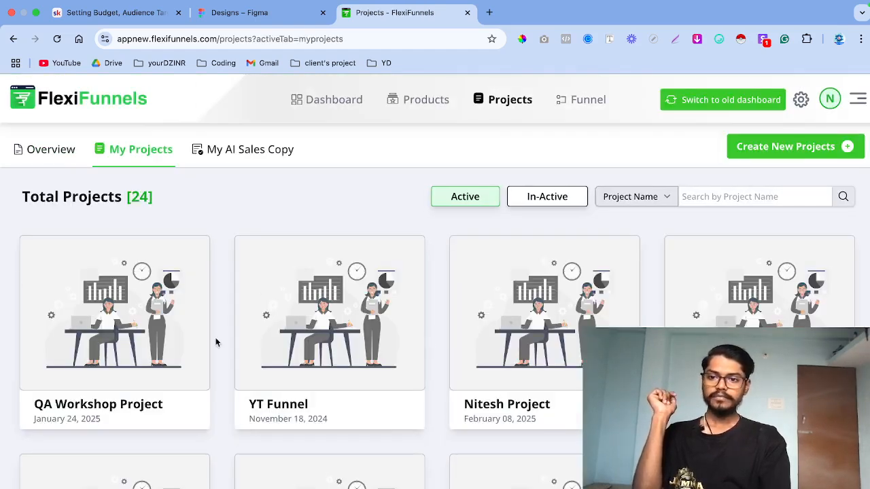
{"action": "scroll", "coordinate": [333, 413], "scroll_direction": "down", "scroll_amount": 3}
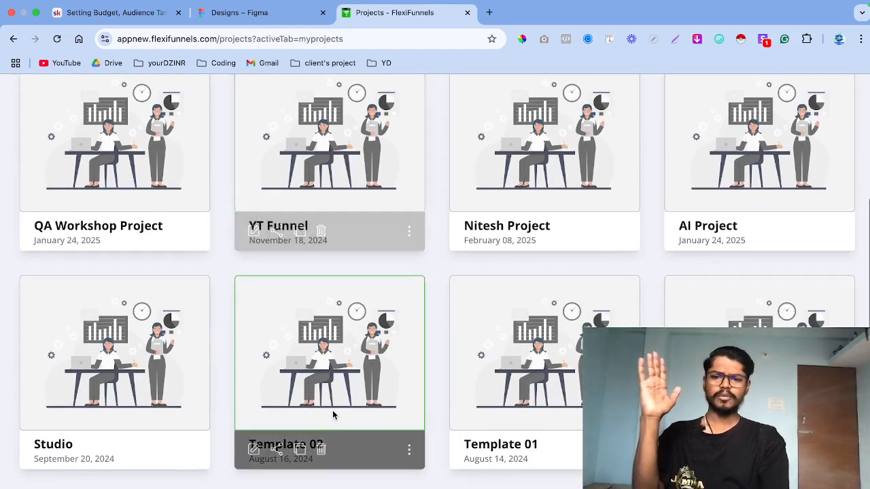
{"action": "scroll", "coordinate": [332, 413], "scroll_direction": "up", "scroll_amount": 3}
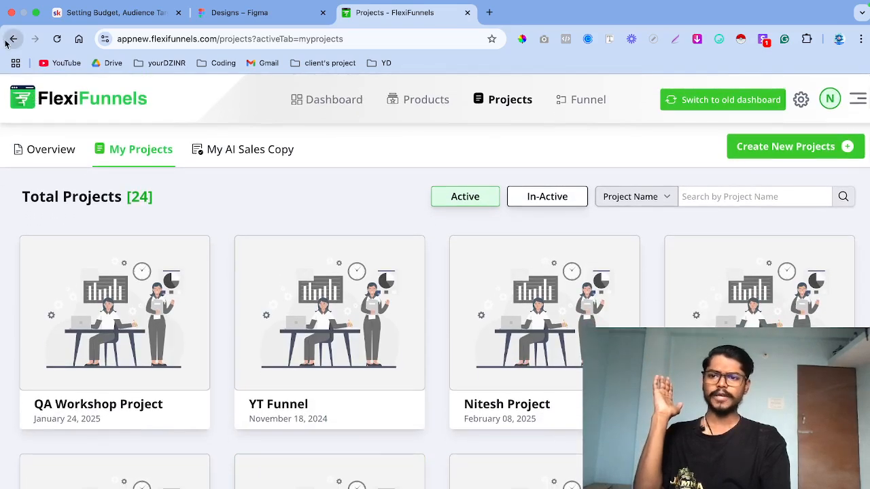
{"action": "left_click", "coordinate": [13, 39]}
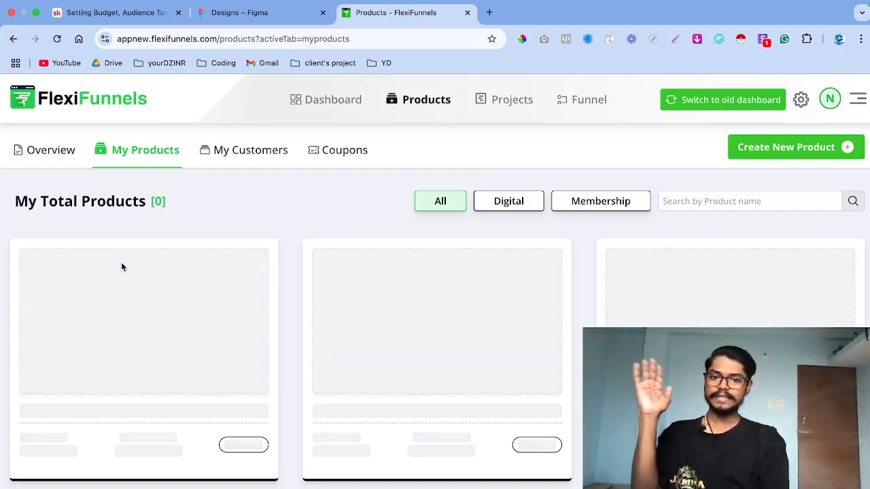
{"action": "left_click", "coordinate": [13, 40]}
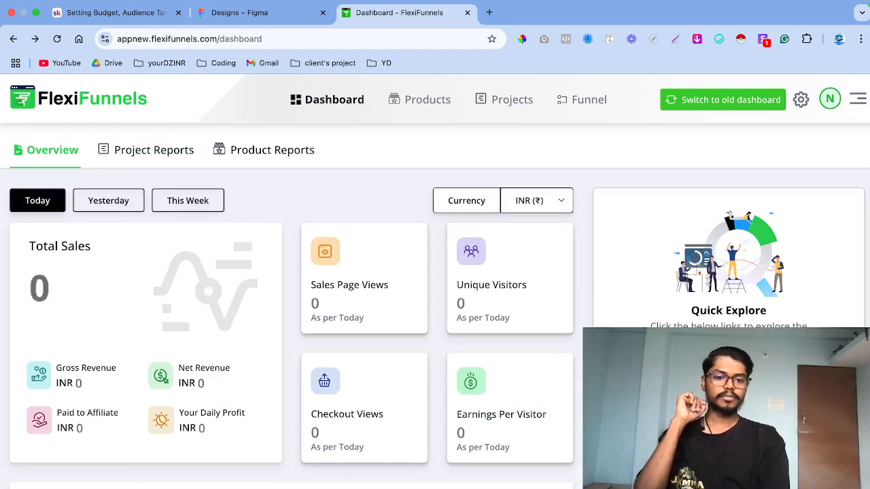
Step: Examine the My Funnels page, go back to the dashboard, and look over its overview statistics
{"action": "left_click", "coordinate": [584, 100]}
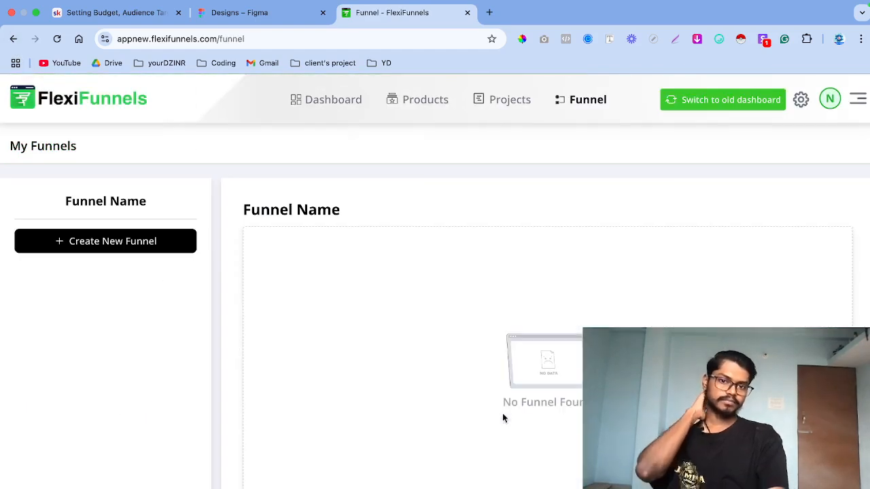
{"action": "scroll", "coordinate": [502, 418], "scroll_direction": "down", "scroll_amount": 1}
{"action": "scroll", "coordinate": [503, 418], "scroll_direction": "up", "scroll_amount": 1}
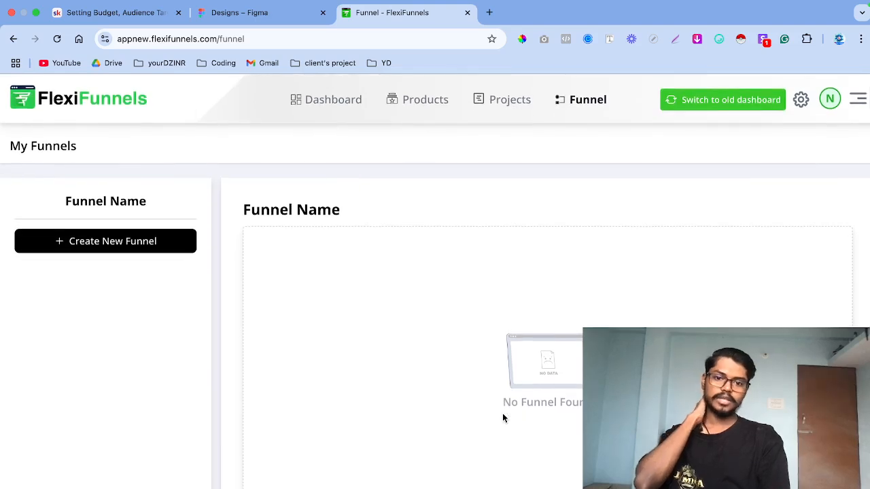
{"action": "left_click", "coordinate": [13, 39]}
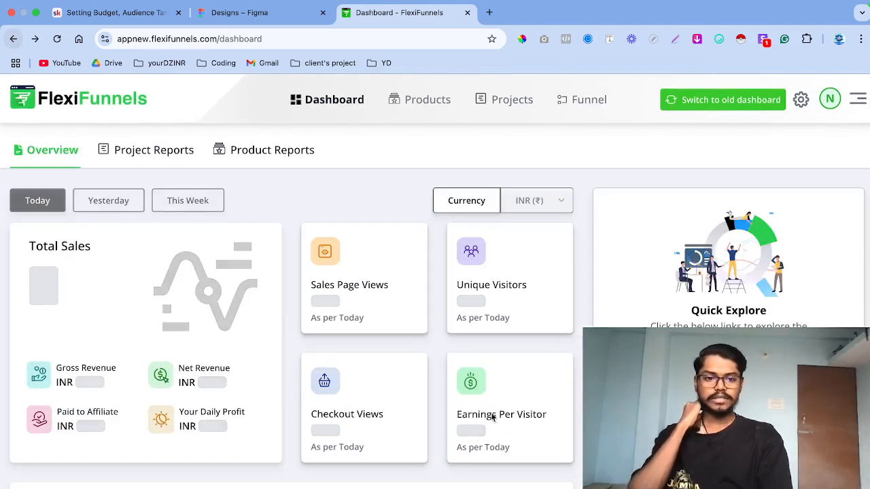
{"action": "scroll", "coordinate": [435, 282], "scroll_direction": "down", "scroll_amount": 2}
{"action": "scroll", "coordinate": [435, 281], "scroll_direction": "up", "scroll_amount": 2}
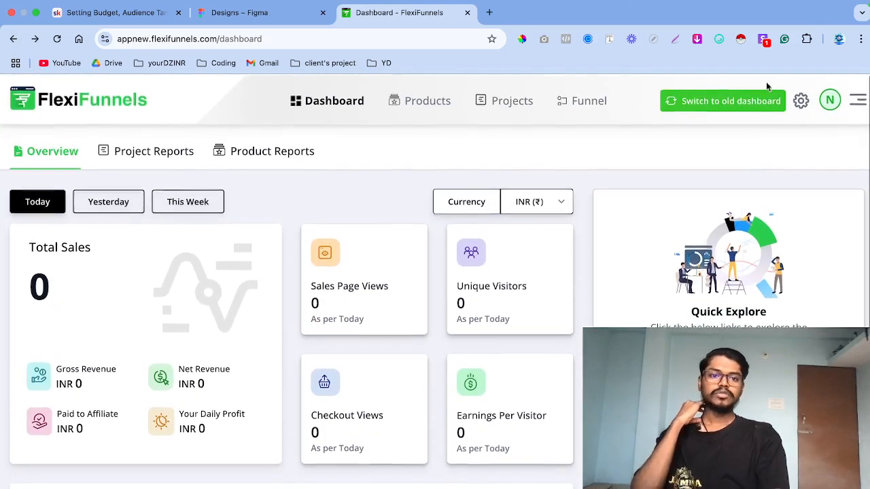